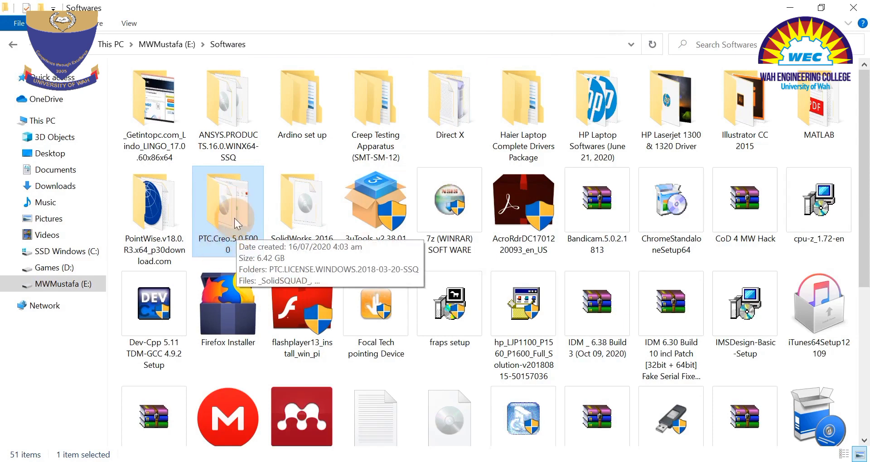
Copy the _SolidSQUAD_ archive from the PTC.Creo.5.0.F000 folder to the root of the C: drive.
{"action": "double_click", "coordinate": [224, 213]}
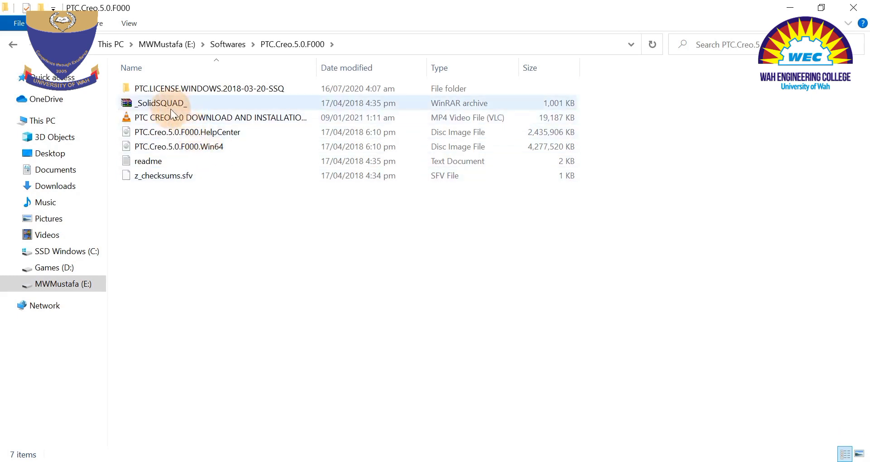
{"action": "right_click", "coordinate": [148, 104]}
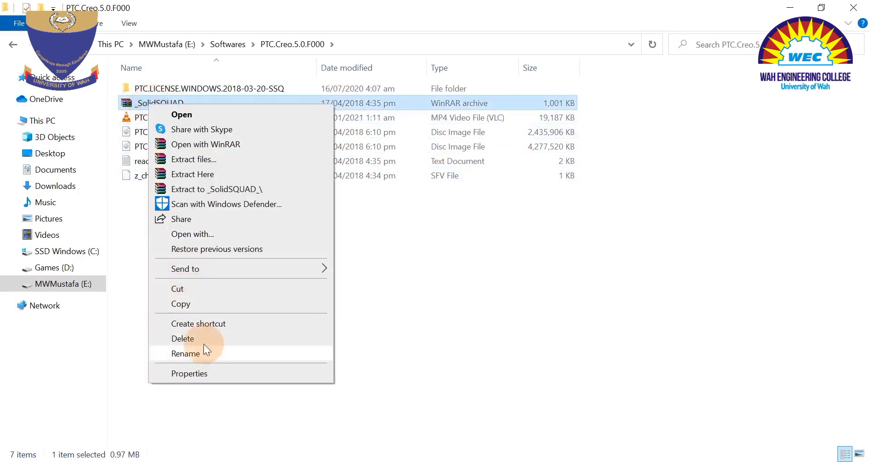
{"action": "left_click", "coordinate": [190, 304]}
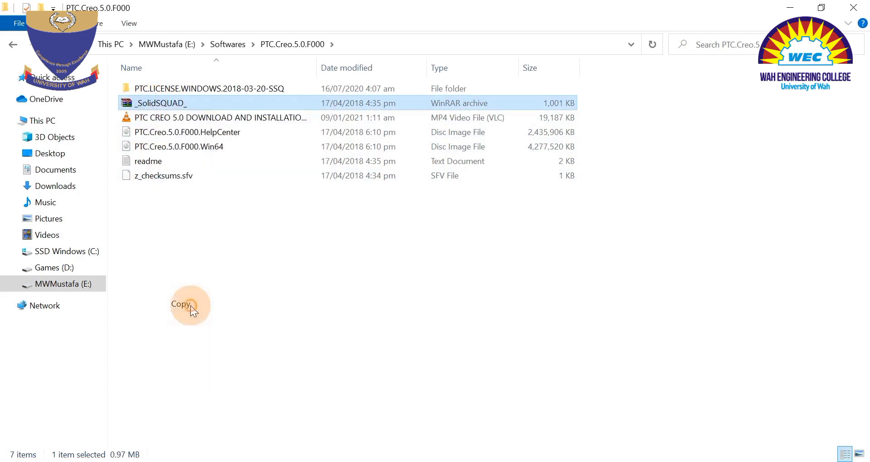
{"action": "left_click", "coordinate": [46, 251]}
{"action": "right_click", "coordinate": [200, 275]}
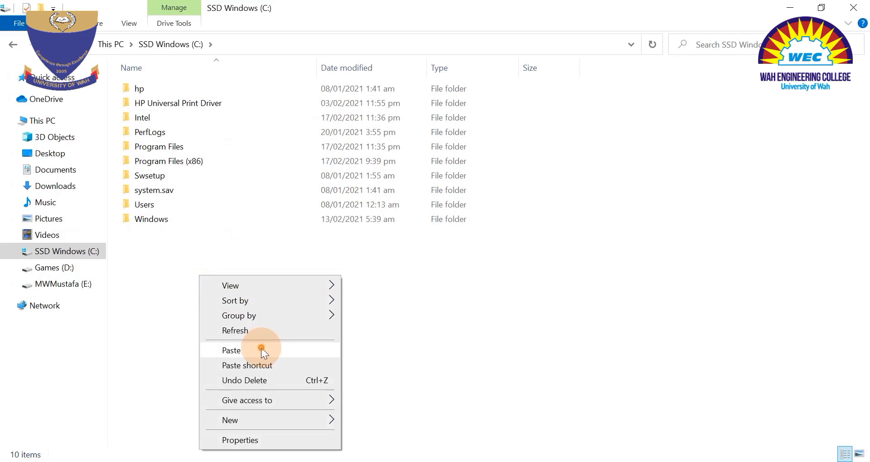
{"action": "left_click", "coordinate": [261, 350]}
{"action": "left_click", "coordinate": [221, 201]}
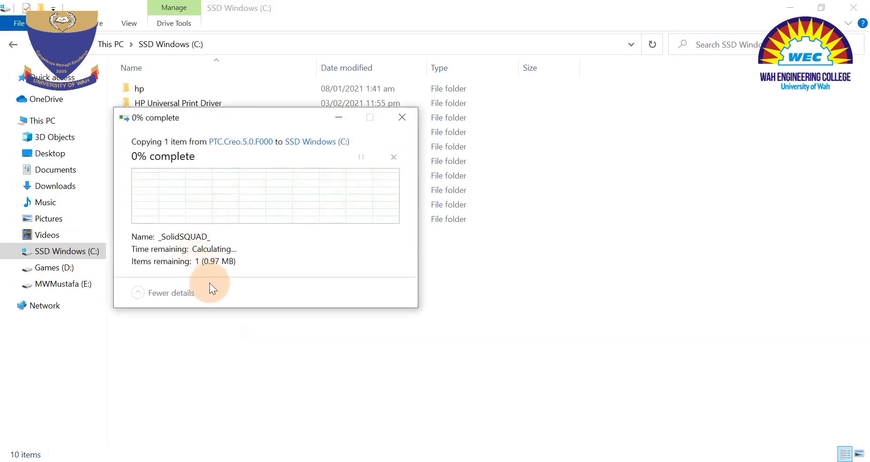
Extract the copied archive into its own _SolidSQUAD_ folder on the C: drive, and delete the archive there.
{"action": "right_click", "coordinate": [166, 242]}
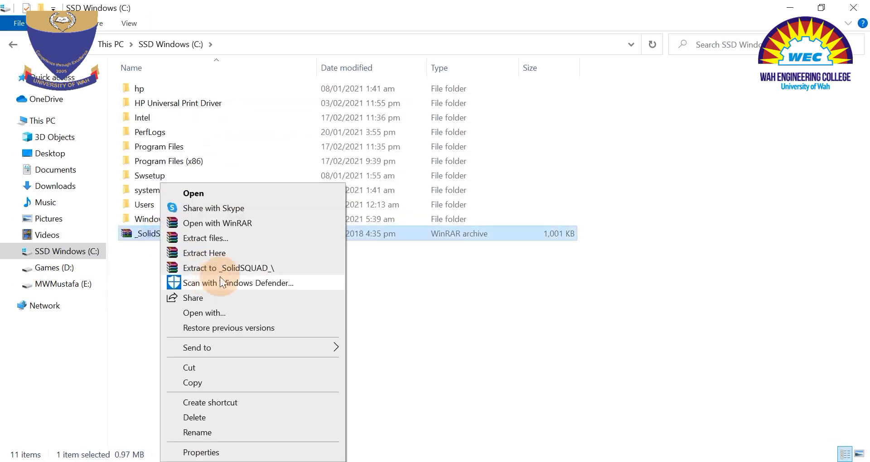
{"action": "left_click", "coordinate": [256, 267]}
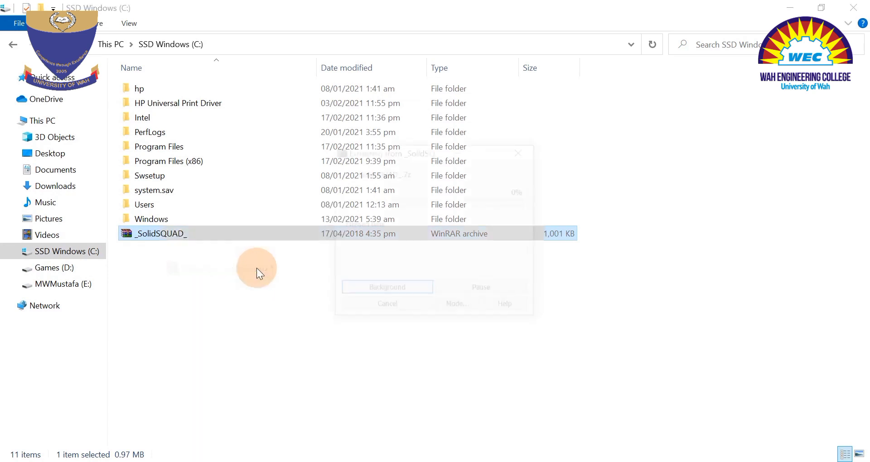
{"action": "left_click", "coordinate": [142, 234]}
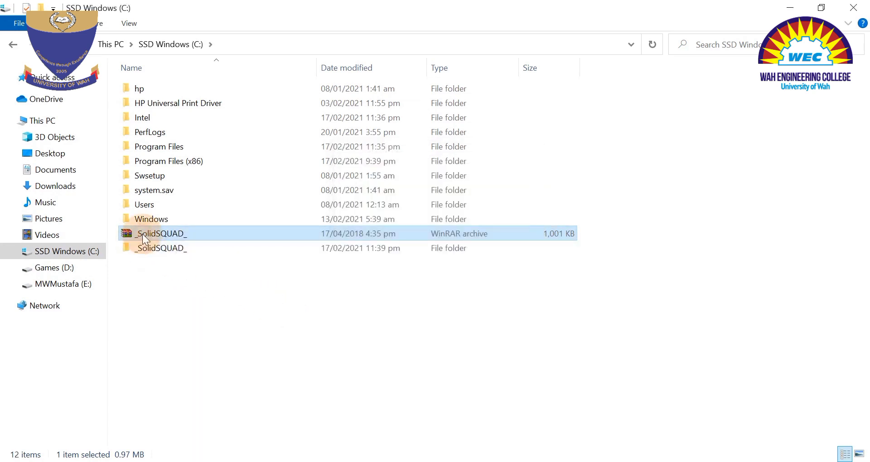
{"action": "left_click", "coordinate": [186, 248]}
{"action": "left_click", "coordinate": [150, 233]}
{"action": "key", "text": "Delete"}
{"action": "left_click", "coordinate": [394, 236]}
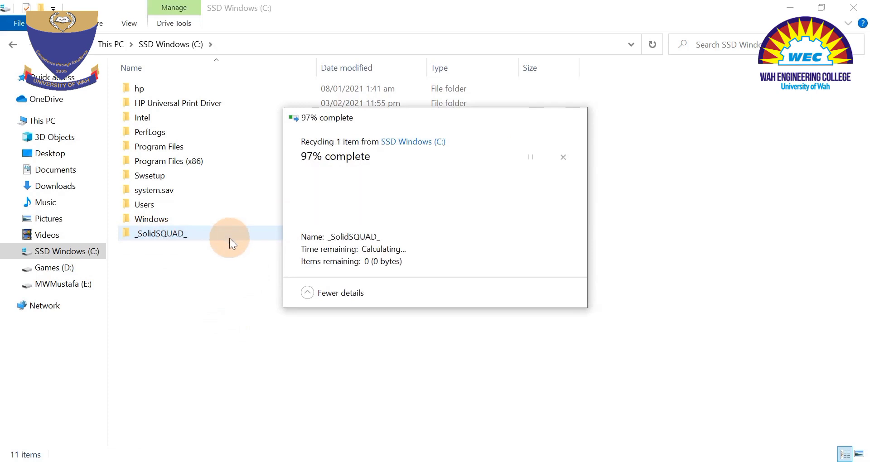
Open the readme in the extracted _SolidSQUAD_ folder and arrange its window beside the file list with full lines readable.
{"action": "double_click", "coordinate": [156, 235]}
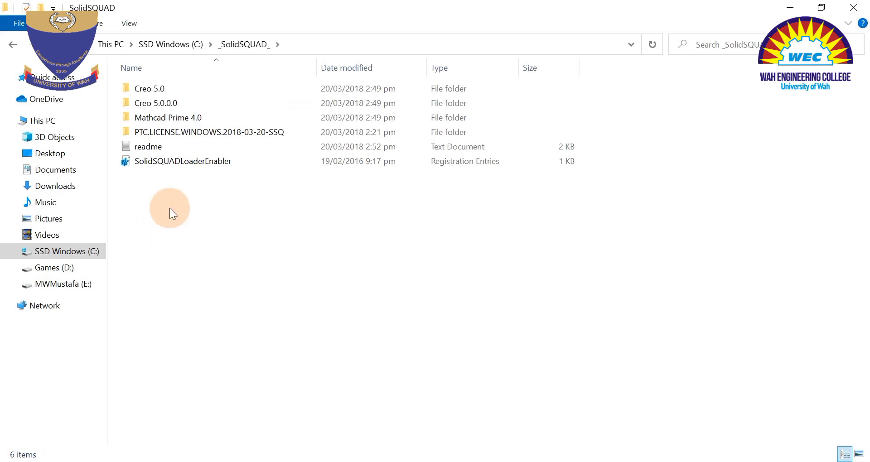
{"action": "double_click", "coordinate": [141, 147]}
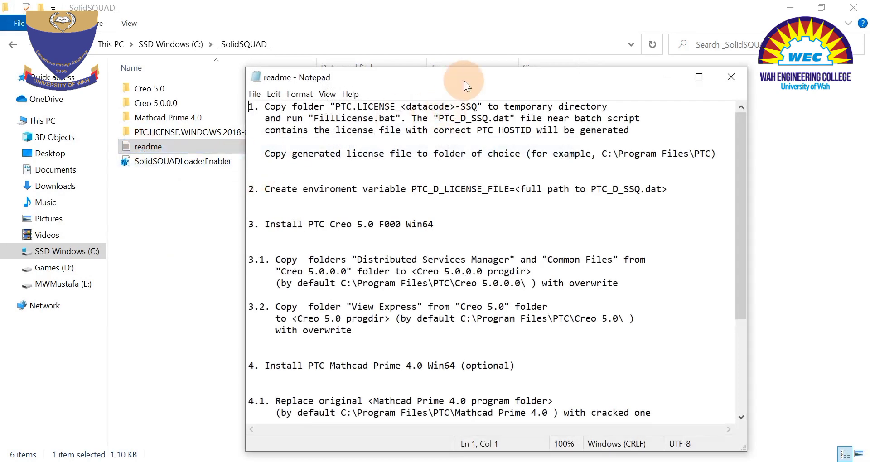
{"action": "left_click_drag", "start_coordinate": [463, 81], "coordinate": [301, 5]}
{"action": "left_click_drag", "start_coordinate": [394, 1], "coordinate": [868, 2]}
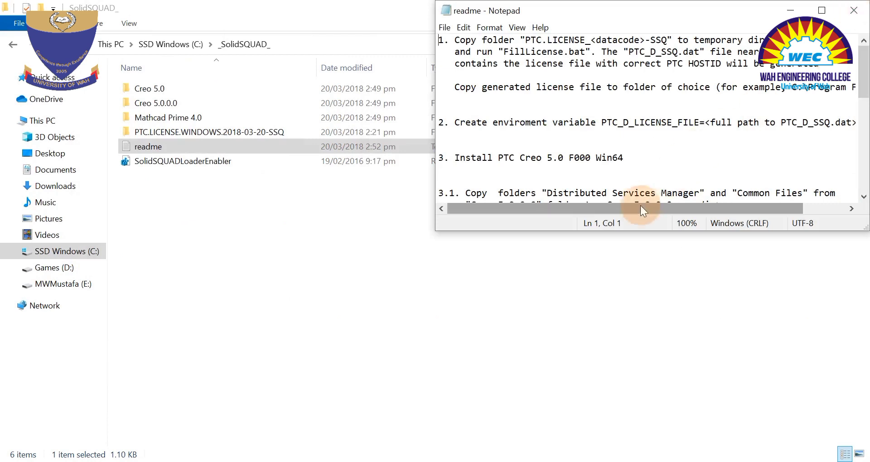
{"action": "left_click_drag", "start_coordinate": [556, 232], "coordinate": [554, 456]}
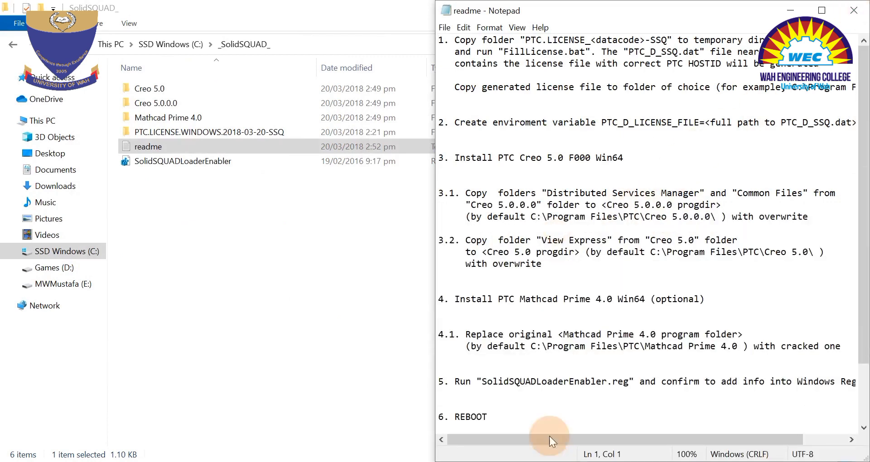
{"action": "left_click_drag", "start_coordinate": [436, 275], "coordinate": [369, 267]}
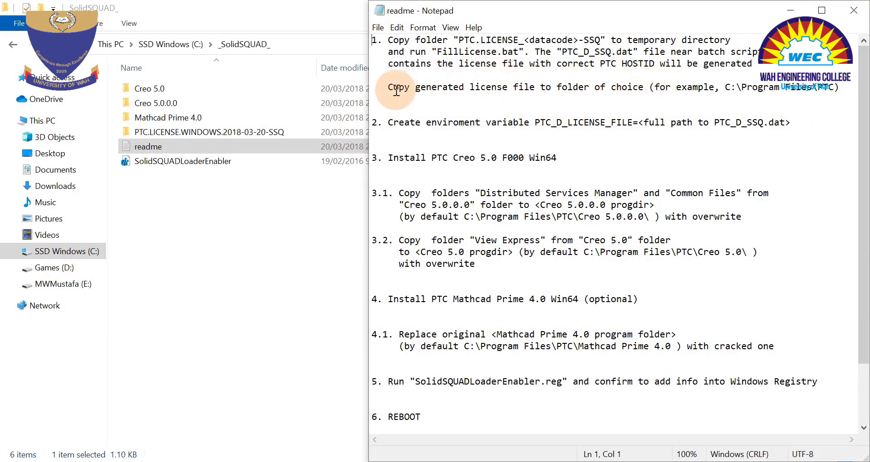
Copy the PTC.LICENSE.WINDOWS.2018-03-20-SSQ folder from _SolidSQUAD_ to the root of the C: drive.
{"action": "left_click", "coordinate": [151, 134]}
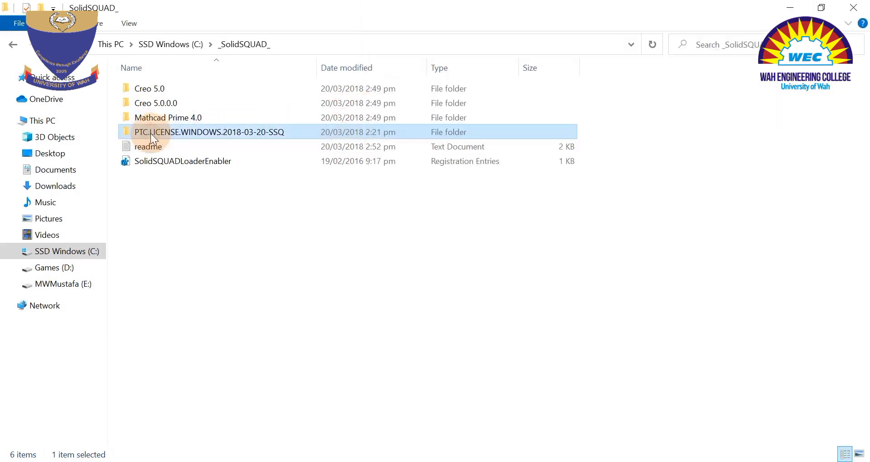
{"action": "right_click", "coordinate": [150, 133]}
{"action": "left_click", "coordinate": [191, 366]}
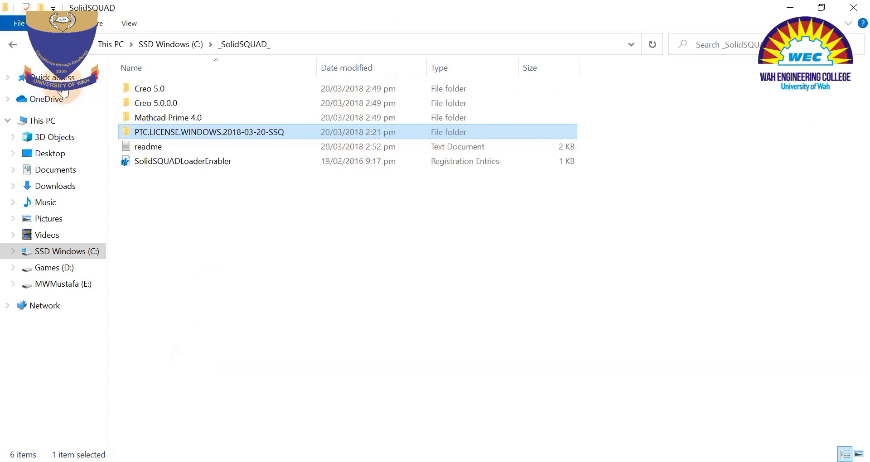
{"action": "left_click", "coordinate": [14, 44]}
{"action": "right_click", "coordinate": [213, 301]}
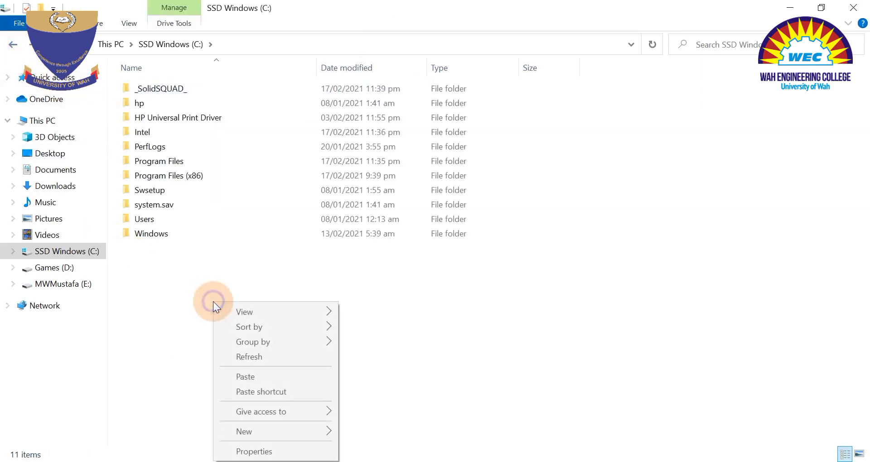
{"action": "left_click", "coordinate": [250, 376]}
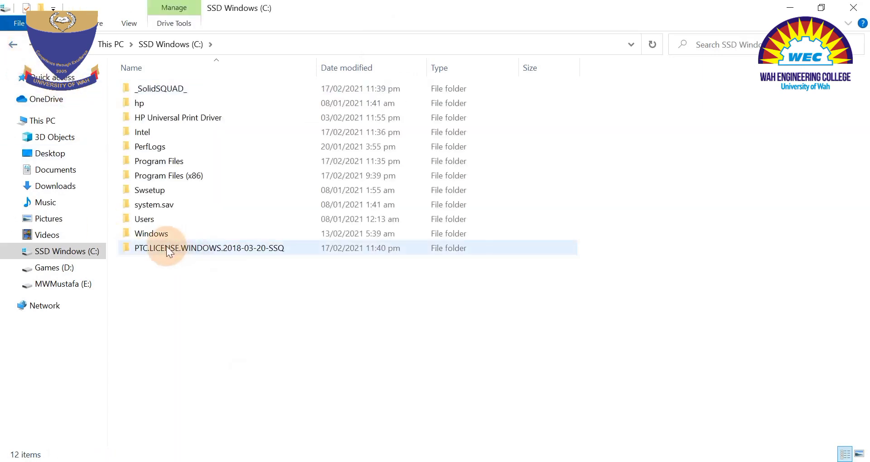
Run the FillLicense batch file in the copied license folder to generate PTC_D_SSQ.dat, and select the generated file.
{"action": "double_click", "coordinate": [167, 249]}
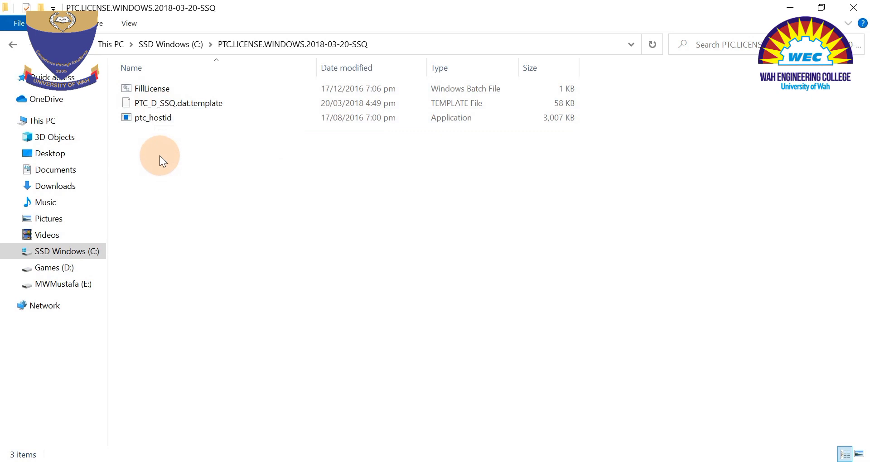
{"action": "left_click", "coordinate": [592, 461]}
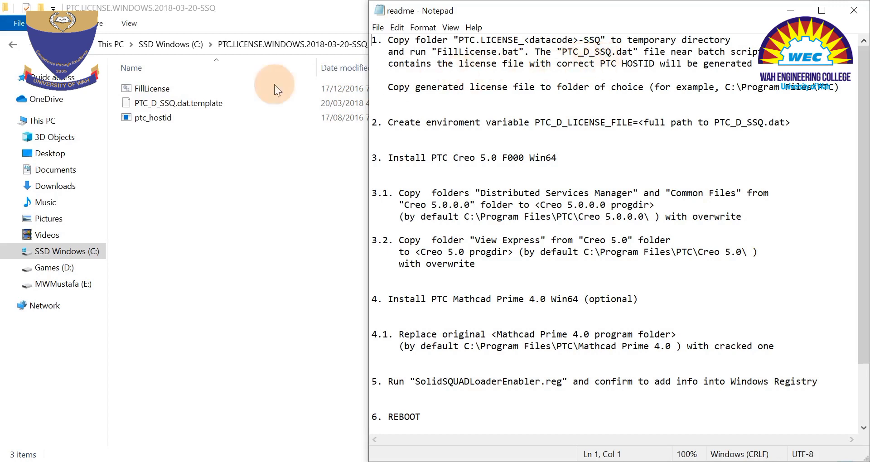
{"action": "double_click", "coordinate": [144, 90]}
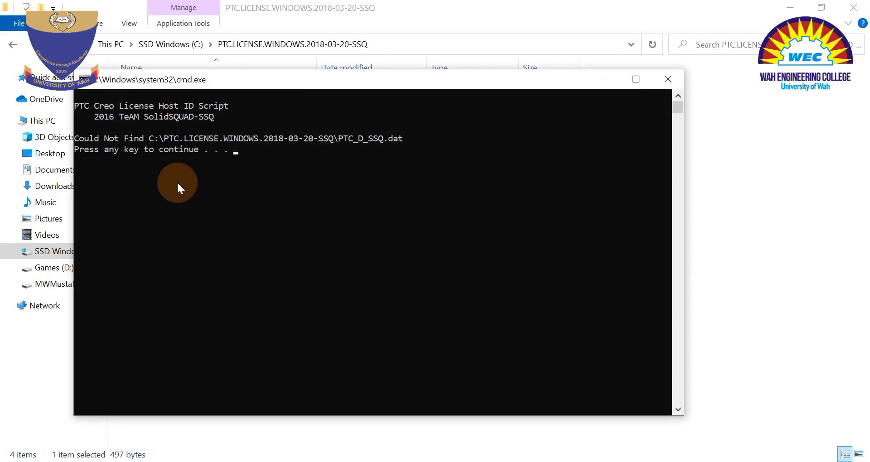
{"action": "key", "text": "Return"}
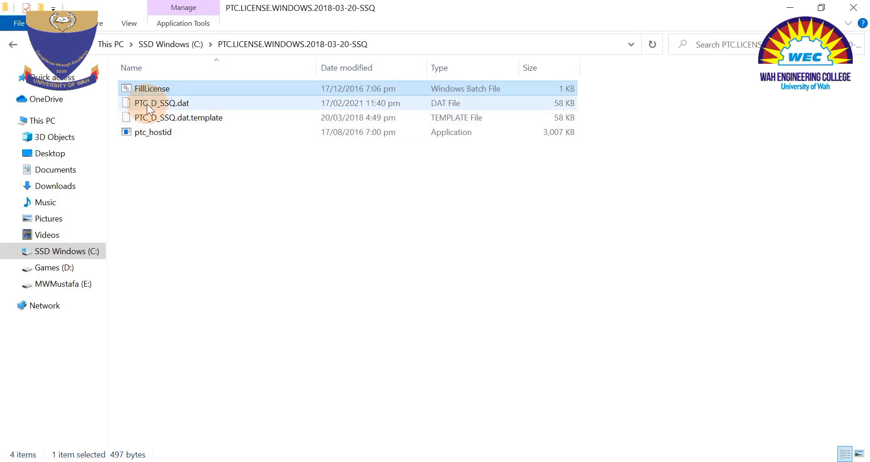
{"action": "left_click", "coordinate": [172, 106]}
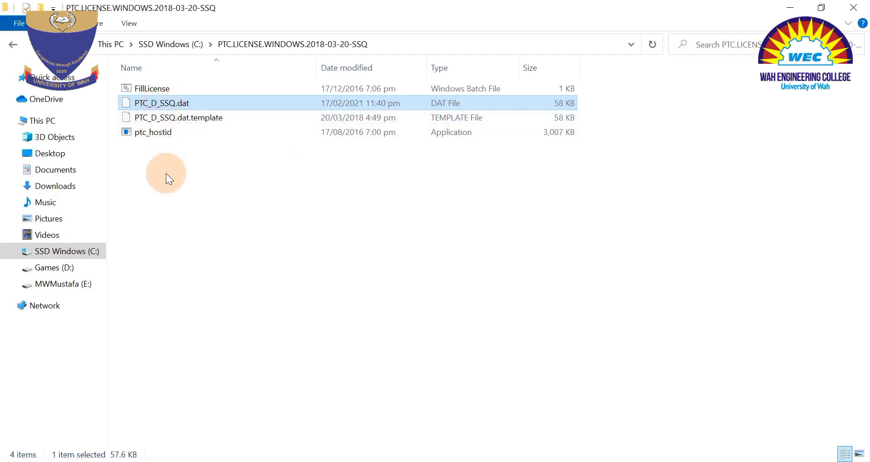
Check the readme's environment variable instruction and open the Environment Variables dialog from the computer's advanced system settings.
{"action": "left_click", "coordinate": [627, 461]}
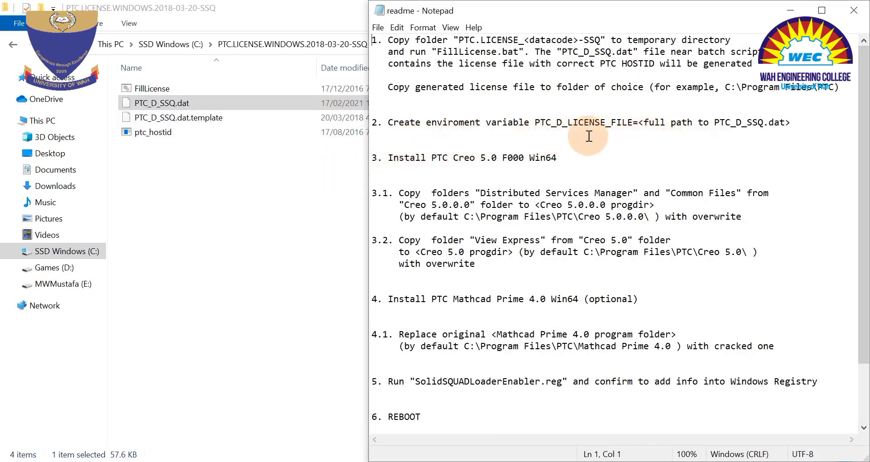
{"action": "right_click", "coordinate": [36, 123]}
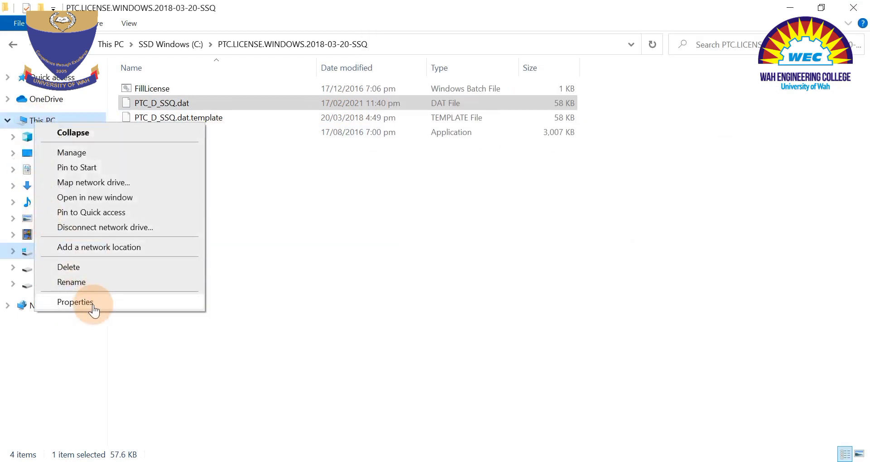
{"action": "left_click", "coordinate": [75, 302]}
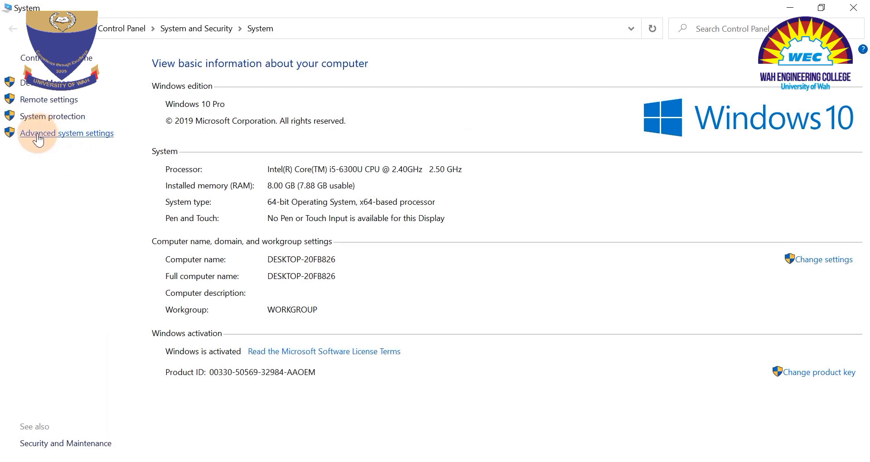
{"action": "left_click", "coordinate": [39, 134]}
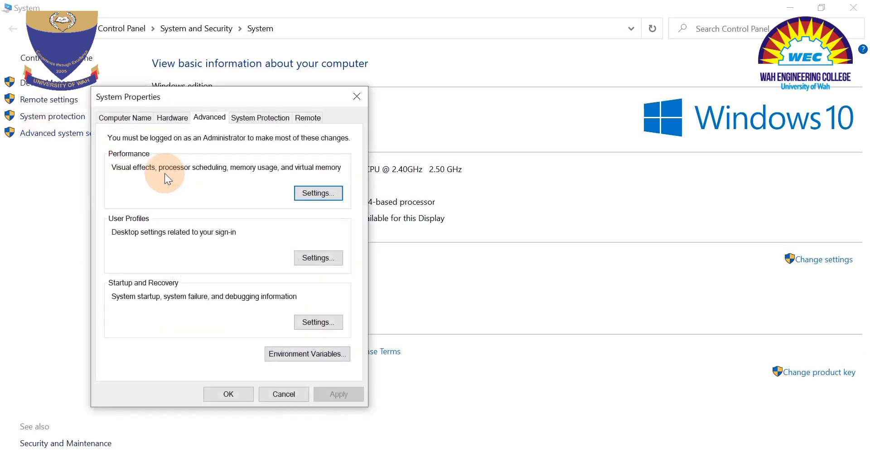
{"action": "left_click_drag", "start_coordinate": [206, 99], "coordinate": [247, 62]}
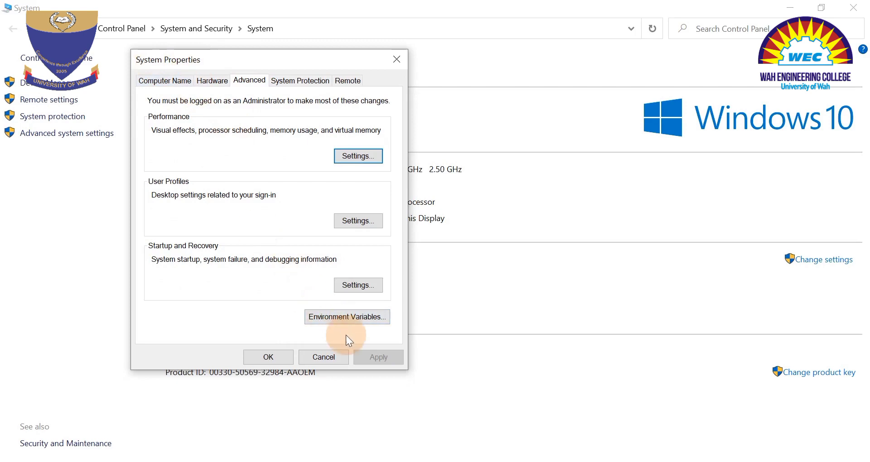
{"action": "left_click", "coordinate": [336, 317]}
Delete the existing PTC_D_LICENSE_FILE variable from the user environment variables.
{"action": "left_click_drag", "start_coordinate": [431, 16], "coordinate": [612, 23]}
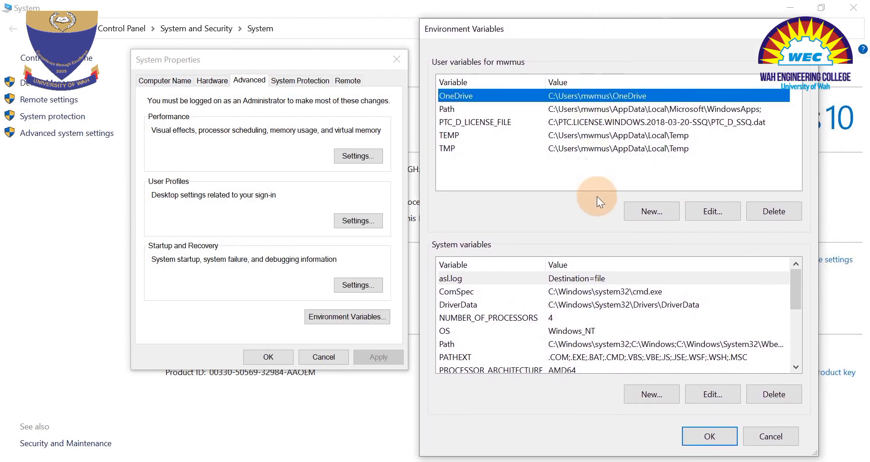
{"action": "left_click", "coordinate": [503, 121]}
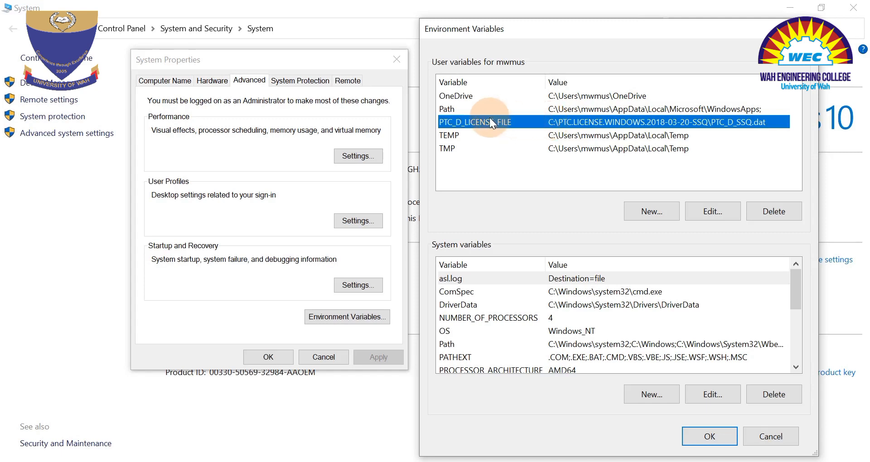
{"action": "left_click", "coordinate": [765, 213]}
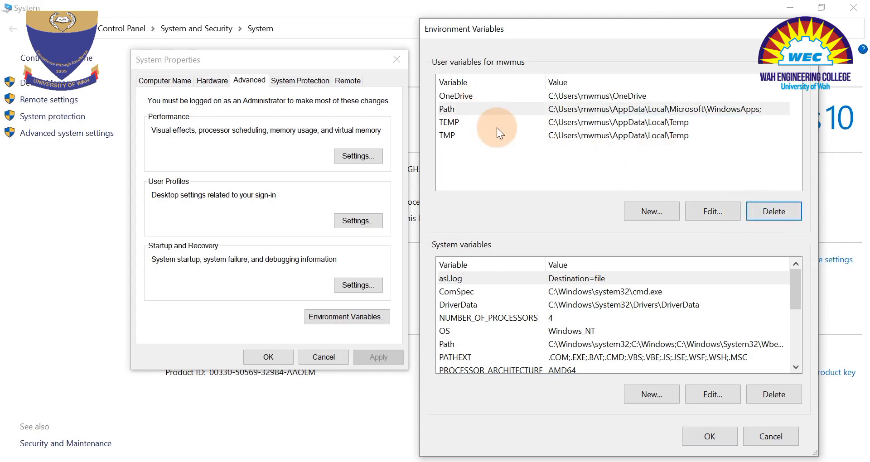
Start a new user environment variable and name it PTC_D_LICENSE_FILE, copying the name from the readme.
{"action": "left_click", "coordinate": [650, 212]}
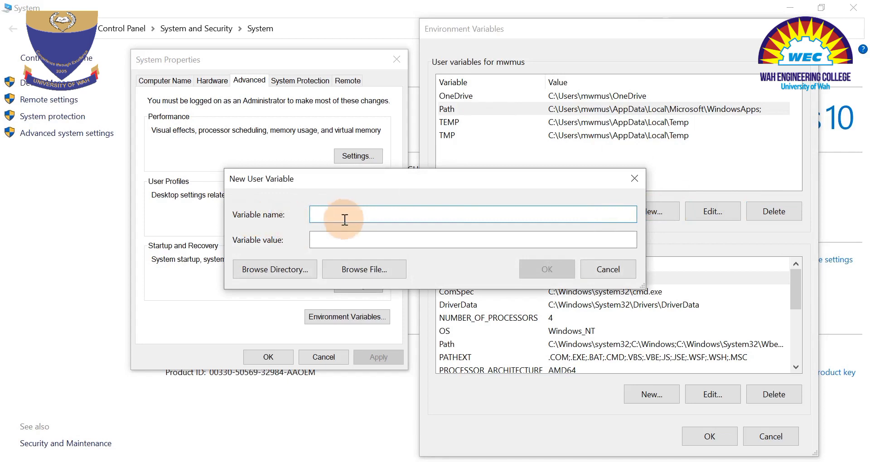
{"action": "key", "text": "alt+Tab"}
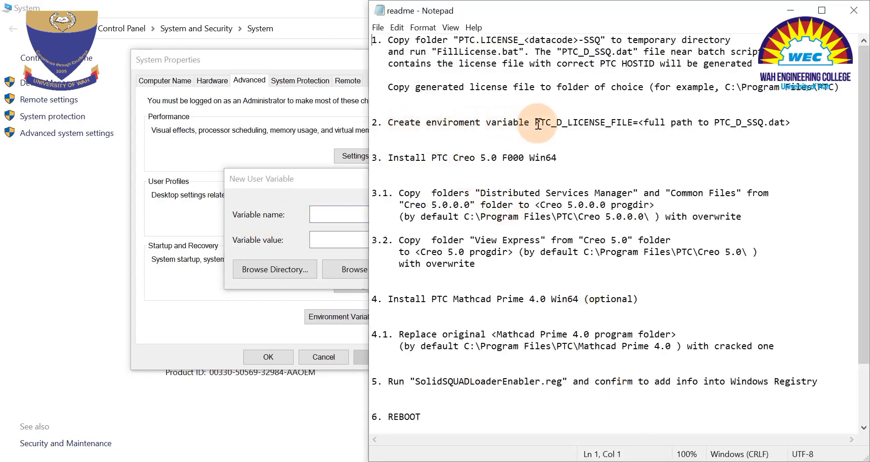
{"action": "left_click_drag", "start_coordinate": [535, 123], "coordinate": [633, 123]}
{"action": "key", "text": "ctrl+c"}
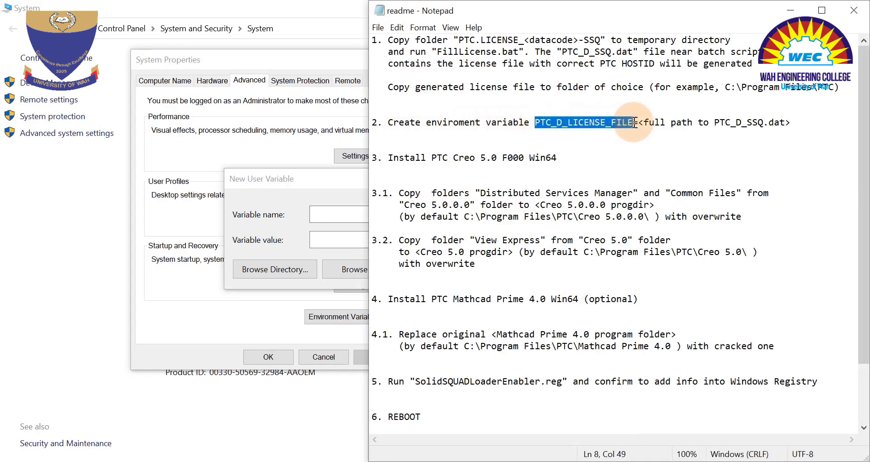
{"action": "left_click", "coordinate": [347, 213]}
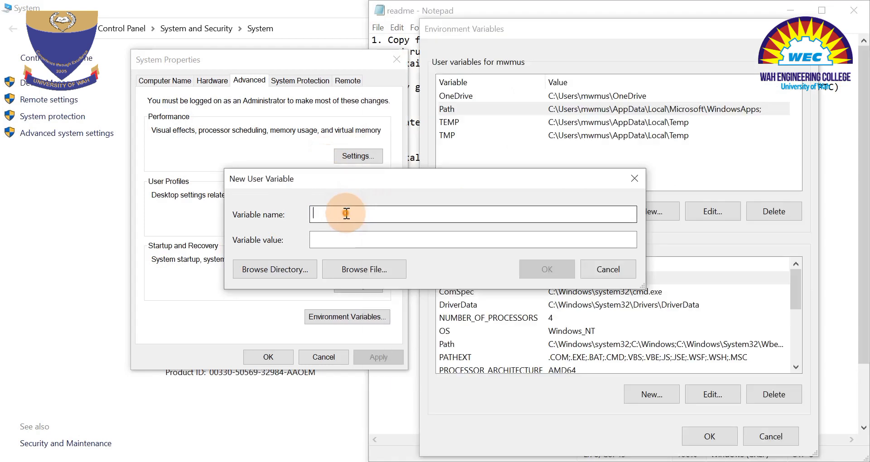
{"action": "key", "text": "ctrl+v"}
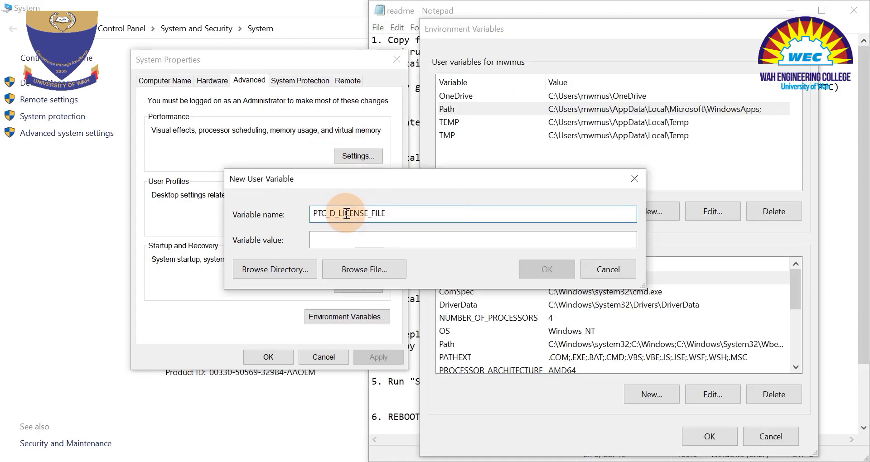
Browse to C:\PTC.LICENSE.WINDOWS.2018-03-20-SSQ\PTC_D_SSQ.dat as the new variable's value and create the variable.
{"action": "left_click", "coordinate": [346, 246]}
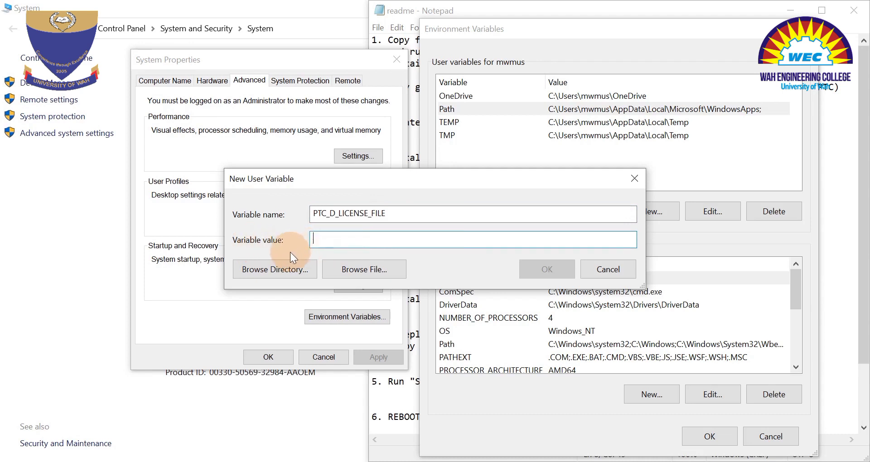
{"action": "left_click", "coordinate": [359, 269]}
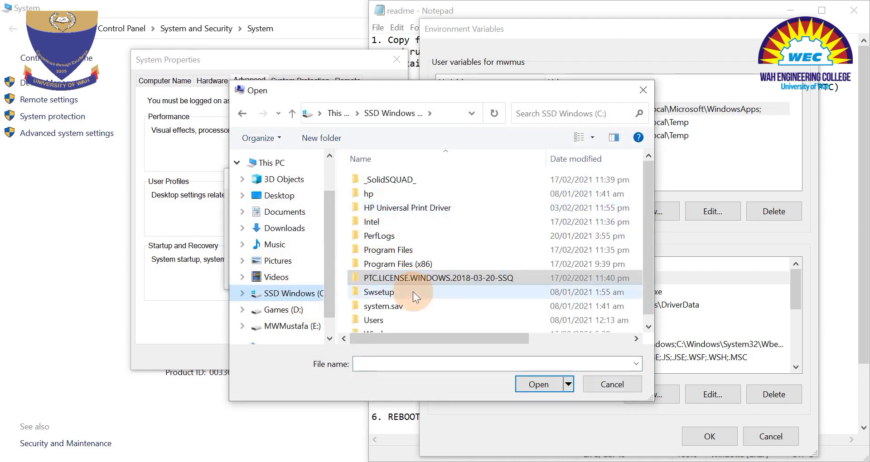
{"action": "double_click", "coordinate": [393, 278]}
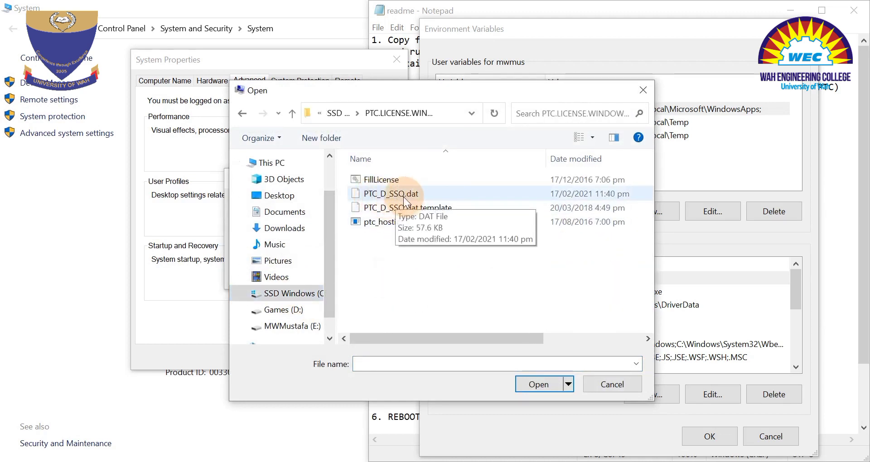
{"action": "left_click", "coordinate": [403, 196]}
{"action": "double_click", "coordinate": [401, 197]}
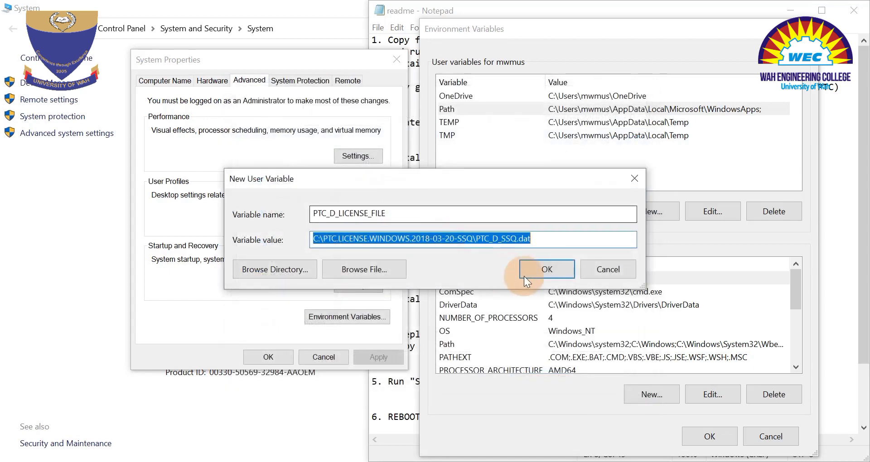
{"action": "left_click", "coordinate": [529, 268]}
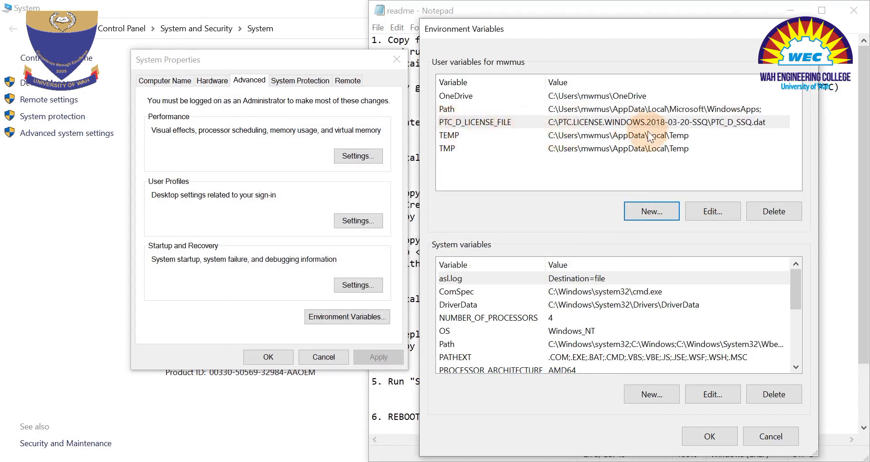
Save the environment variable changes and close the System Properties dialog and the System window.
{"action": "left_click", "coordinate": [707, 434]}
{"action": "left_click", "coordinate": [267, 356]}
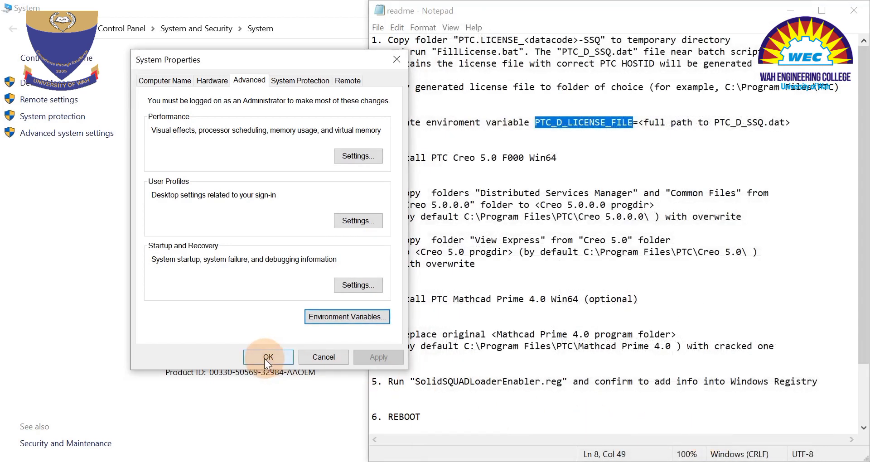
{"action": "double_click", "coordinate": [234, 6]}
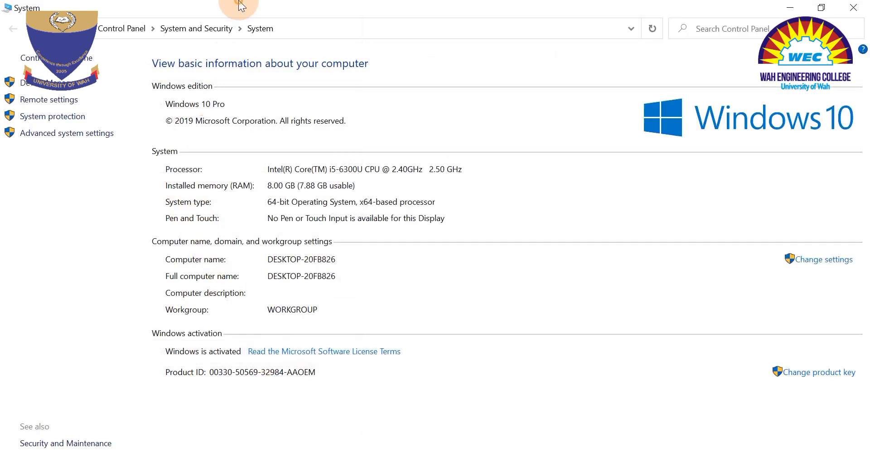
{"action": "left_click", "coordinate": [858, 6]}
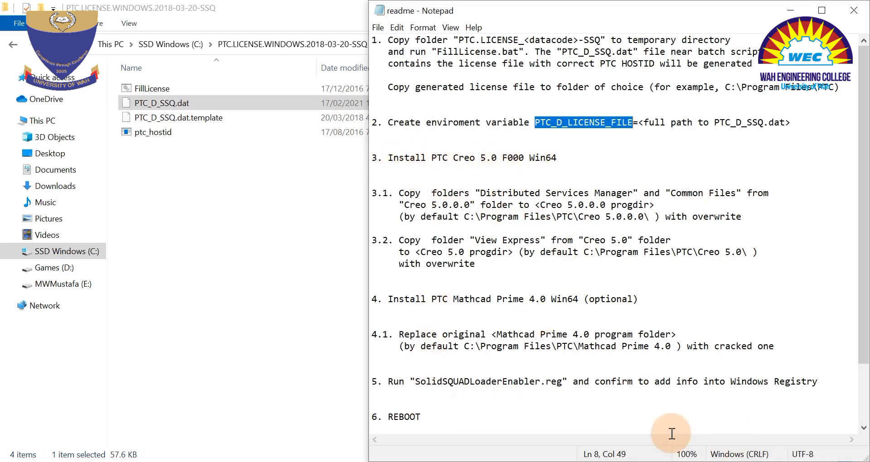
Turn off the computer's Wi-Fi connection and return to the readme.
{"action": "left_click", "coordinate": [770, 461]}
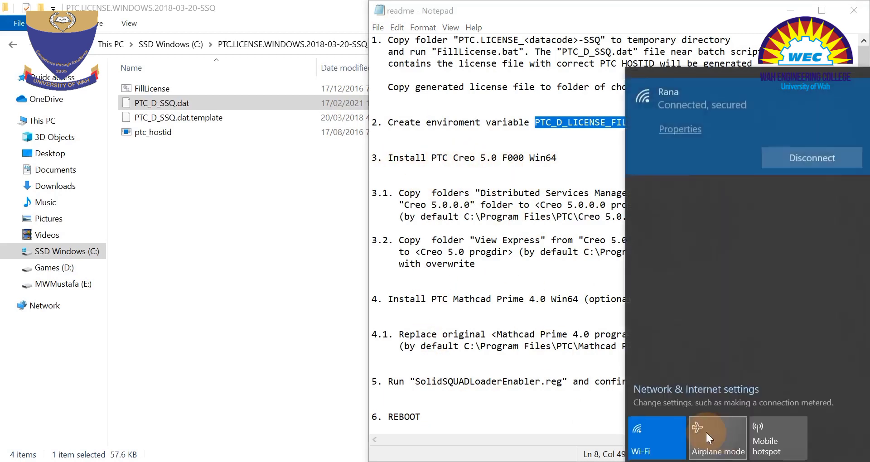
{"action": "left_click", "coordinate": [662, 434]}
{"action": "left_click", "coordinate": [491, 417]}
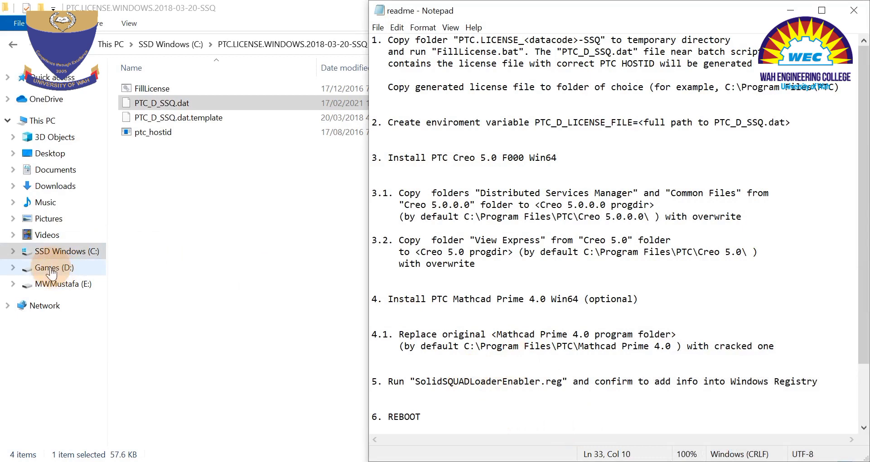
Mount the PTC.Creo.5.0.F000.Win64 disc image from the Softwares\PTC.Creo.5.0.F000 folder on the E: drive.
{"action": "left_click", "coordinate": [60, 283]}
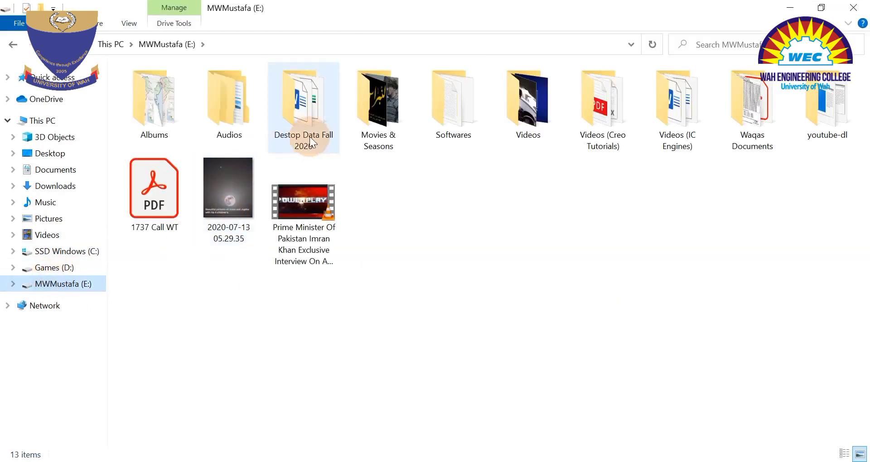
{"action": "double_click", "coordinate": [460, 108]}
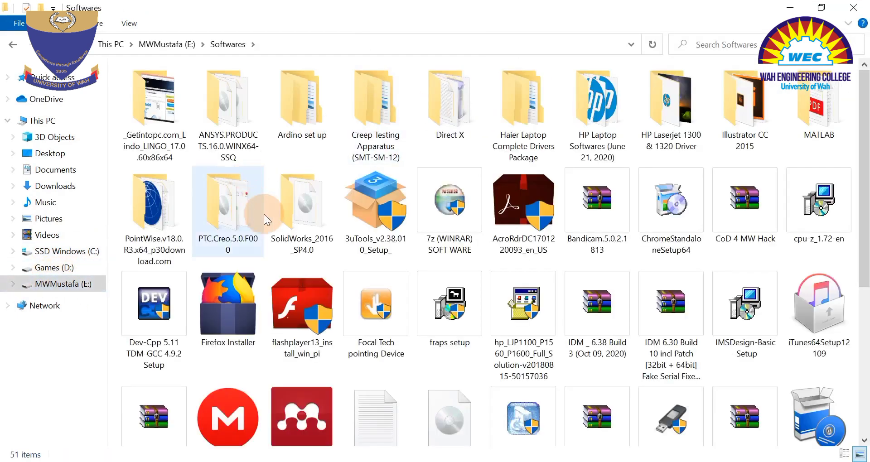
{"action": "double_click", "coordinate": [227, 203]}
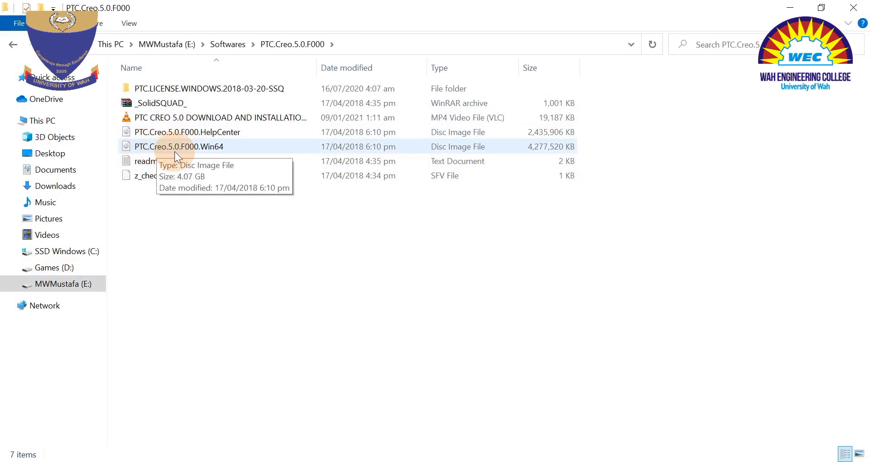
{"action": "double_click", "coordinate": [175, 153]}
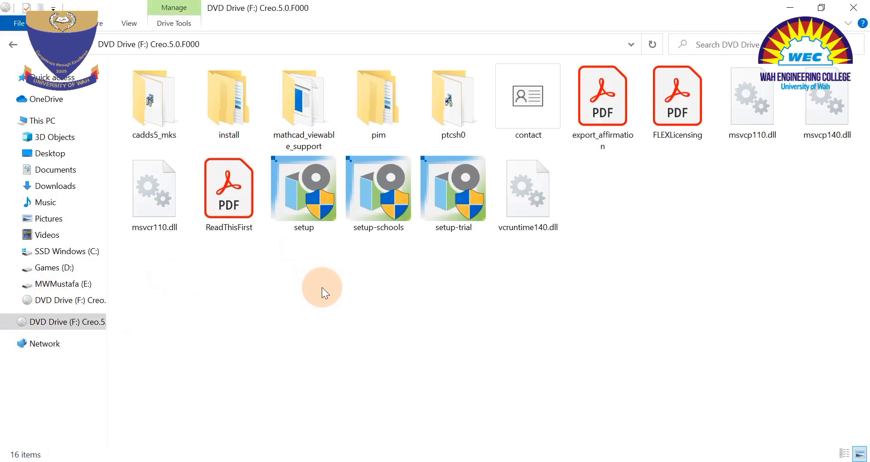
Run setup from the mounted disc with Install new software, and accept the software license and export agreements.
{"action": "left_click", "coordinate": [298, 194]}
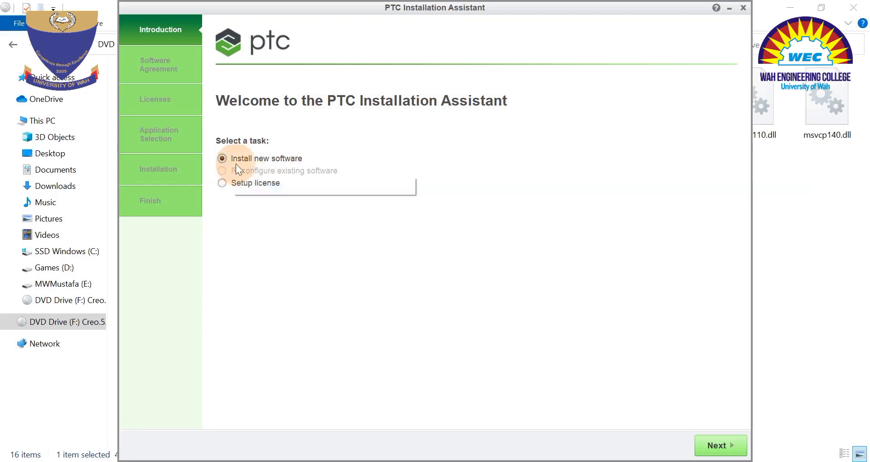
{"action": "left_click", "coordinate": [719, 445]}
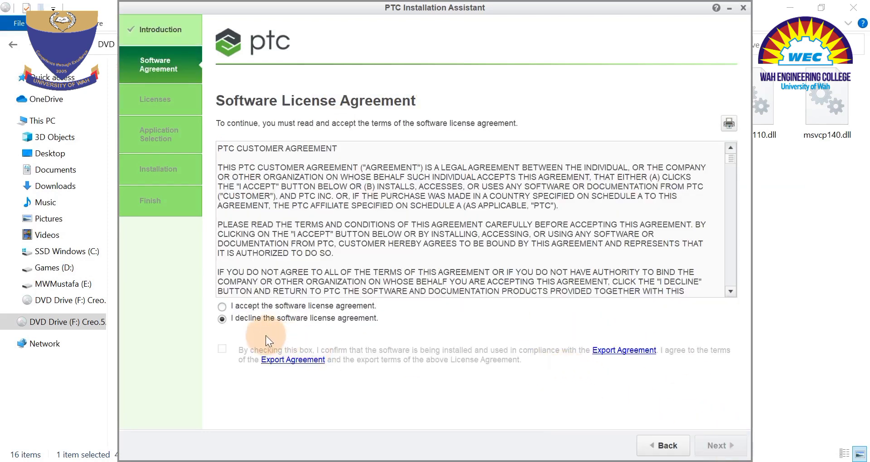
{"action": "left_click", "coordinate": [222, 307]}
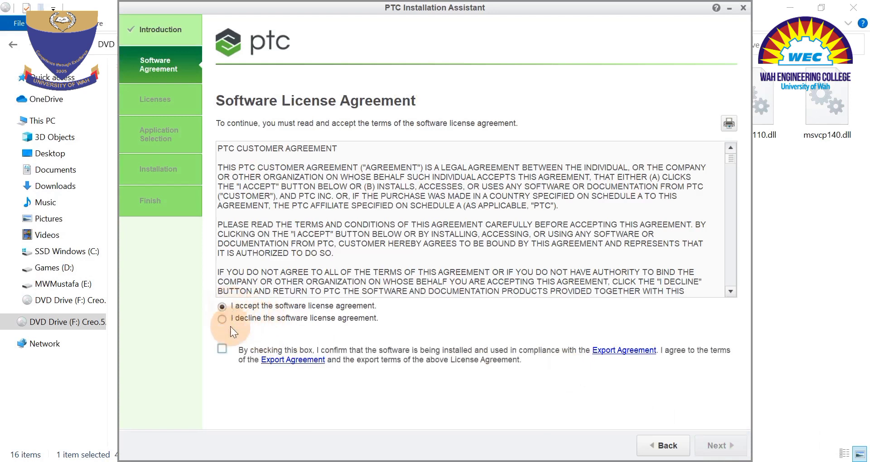
{"action": "left_click", "coordinate": [222, 349]}
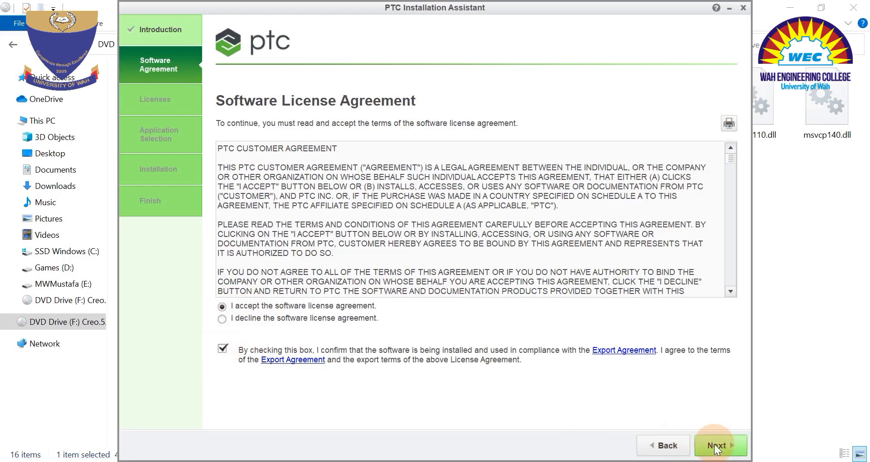
{"action": "left_click", "coordinate": [715, 446]}
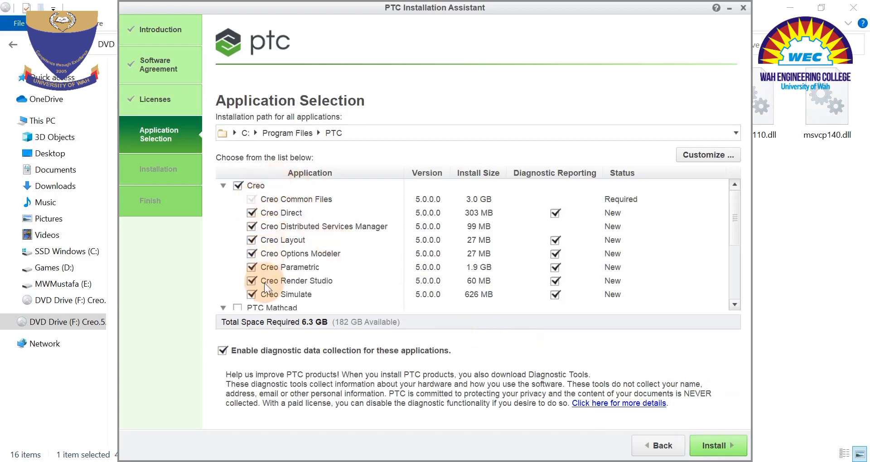
Review the preselected Creo applications, leaving PTC Mathcad out, and start the installation to C:\Program Files\PTC.
{"action": "scroll", "coordinate": [276, 222], "scroll_direction": "down", "scroll_amount": 1}
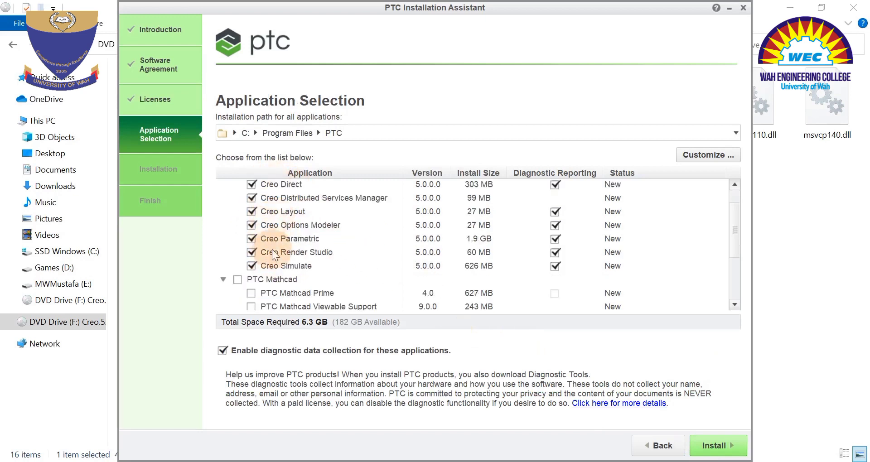
{"action": "scroll", "coordinate": [245, 287], "scroll_direction": "down", "scroll_amount": 1}
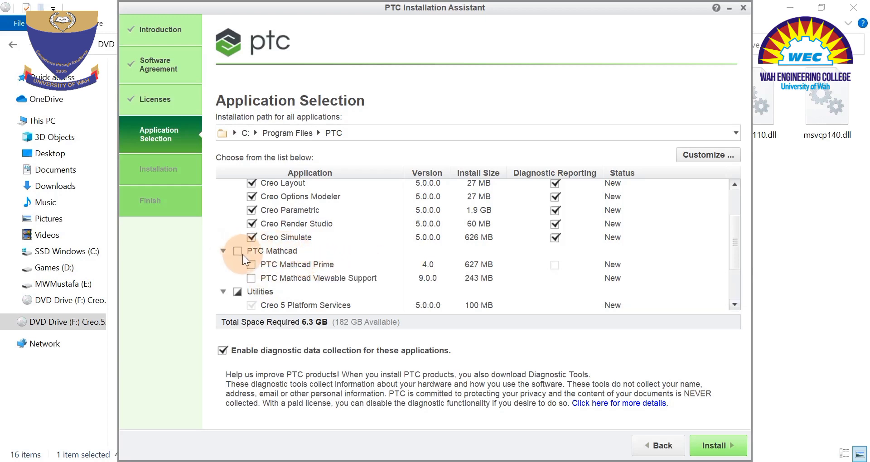
{"action": "left_click", "coordinate": [714, 448]}
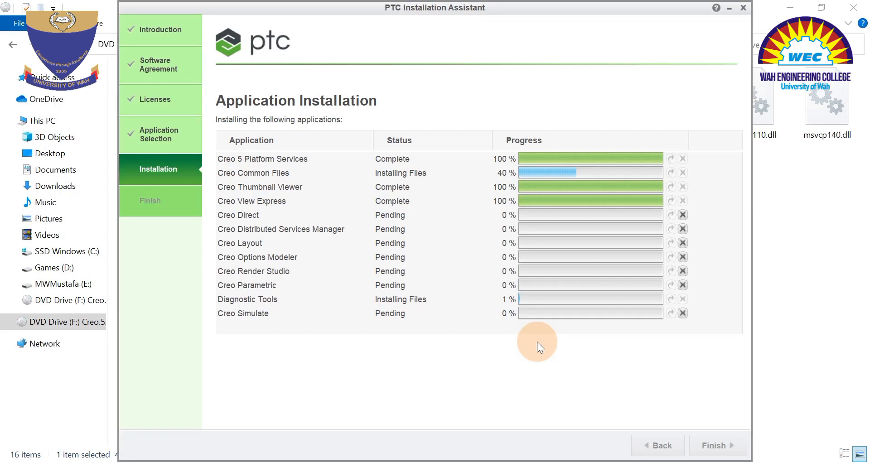
{"action": "left_click", "coordinate": [385, 461]}
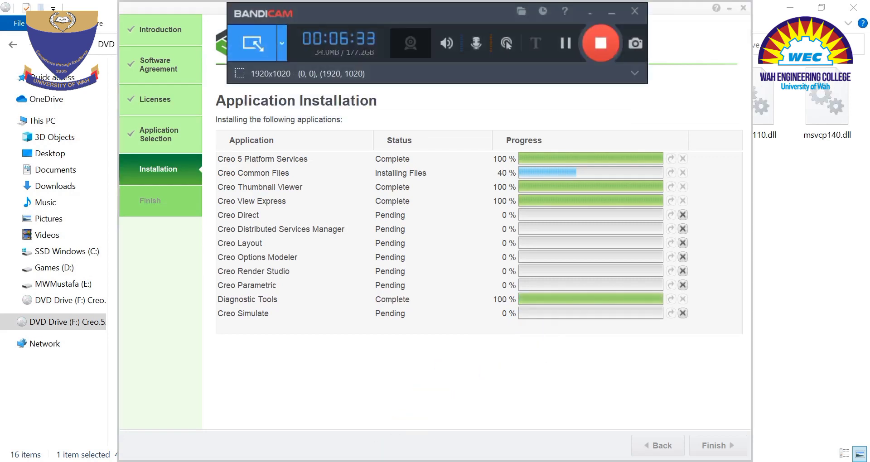
{"action": "left_click", "coordinate": [610, 12]}
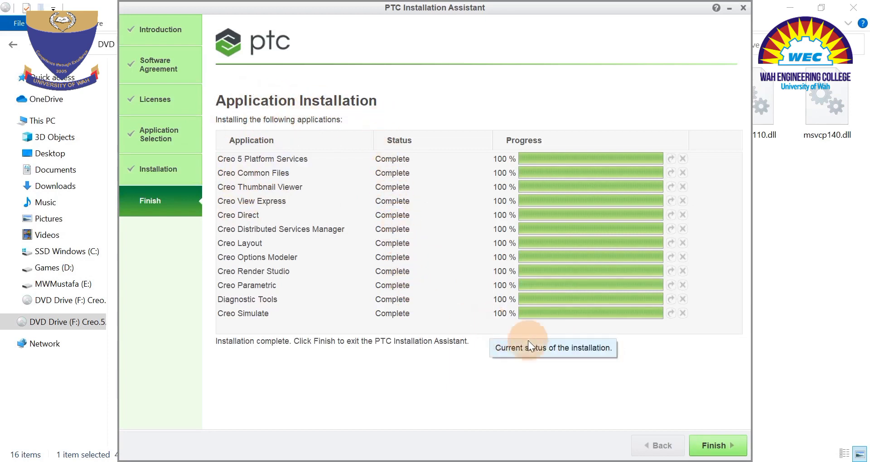
Exit the PTC Installation Assistant once all applications are installed, and eject the Creo.5.0.F000 DVD drive.
{"action": "left_click", "coordinate": [714, 447]}
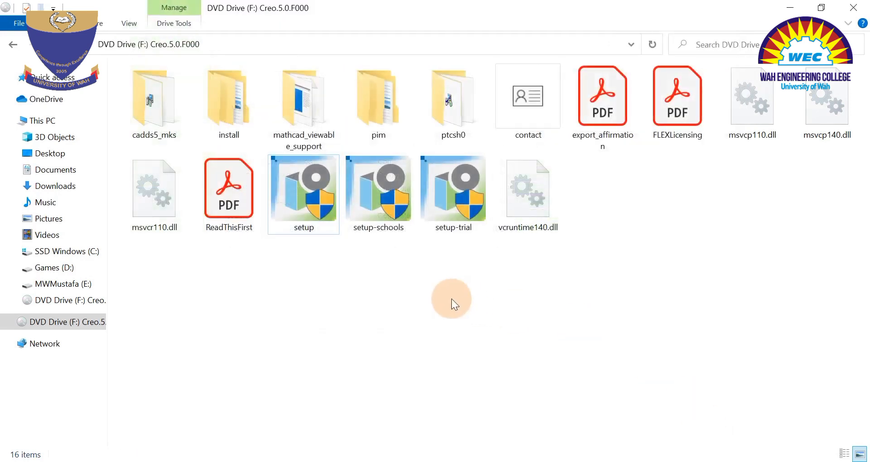
{"action": "right_click", "coordinate": [70, 310]}
{"action": "left_click", "coordinate": [111, 253]}
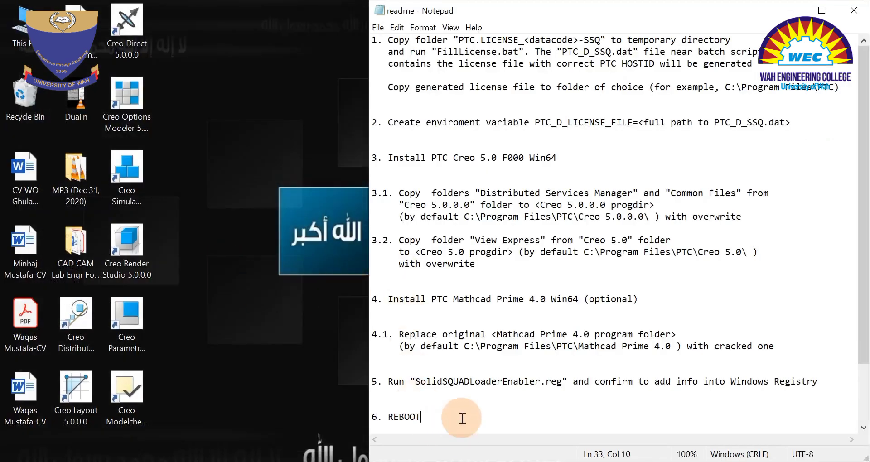
Read through the readme's instructions 1 to 4.1 to check which setup steps are done and which folders must be copied.
{"action": "left_click", "coordinate": [390, 41]}
{"action": "left_click_drag", "start_coordinate": [399, 44], "coordinate": [847, 88]}
{"action": "left_click_drag", "start_coordinate": [388, 121], "coordinate": [781, 123]}
{"action": "left_click_drag", "start_coordinate": [387, 156], "coordinate": [557, 158]}
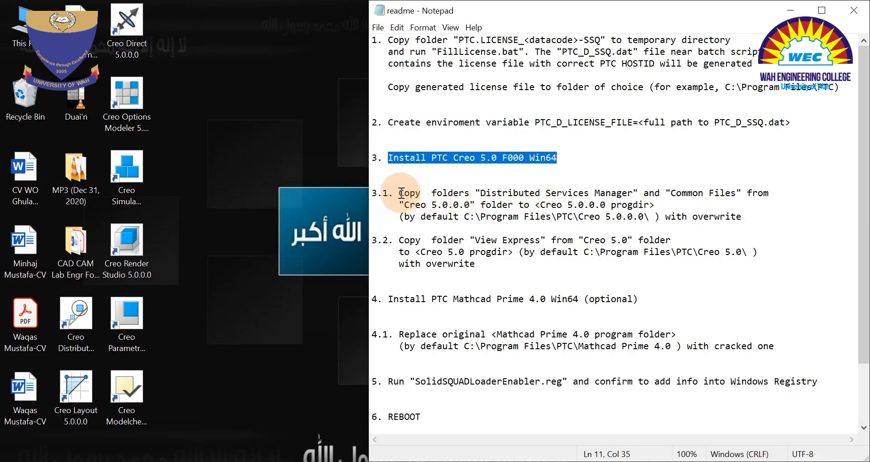
{"action": "left_click_drag", "start_coordinate": [400, 193], "coordinate": [539, 264]}
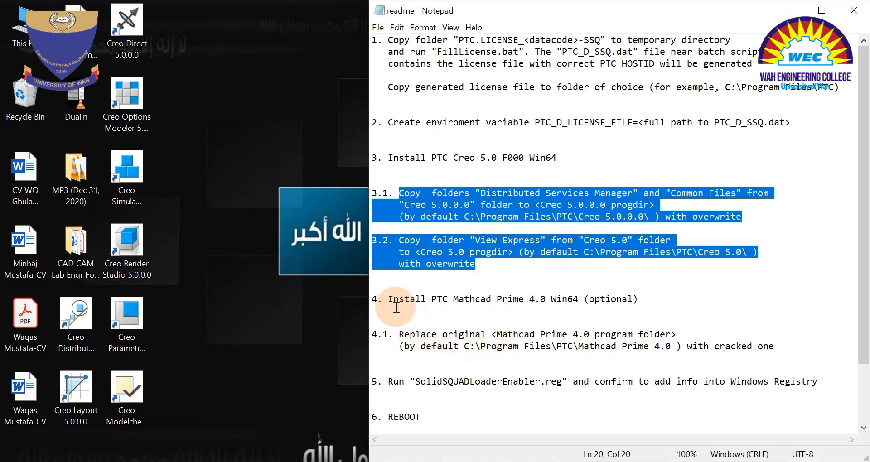
{"action": "left_click_drag", "start_coordinate": [392, 299], "coordinate": [775, 346]}
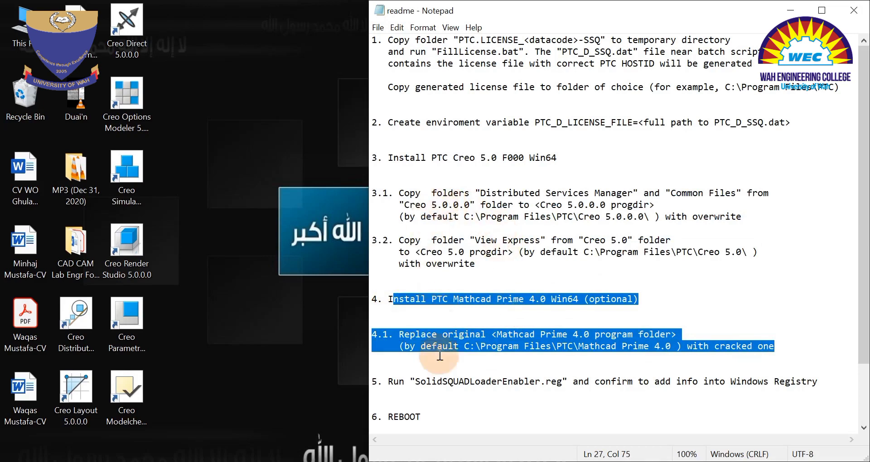
Copy the Common Files and Distributed Services Manager folders from C:\_SolidSQUAD_\Creo 5.0.0.0.
{"action": "left_click", "coordinate": [620, 461]}
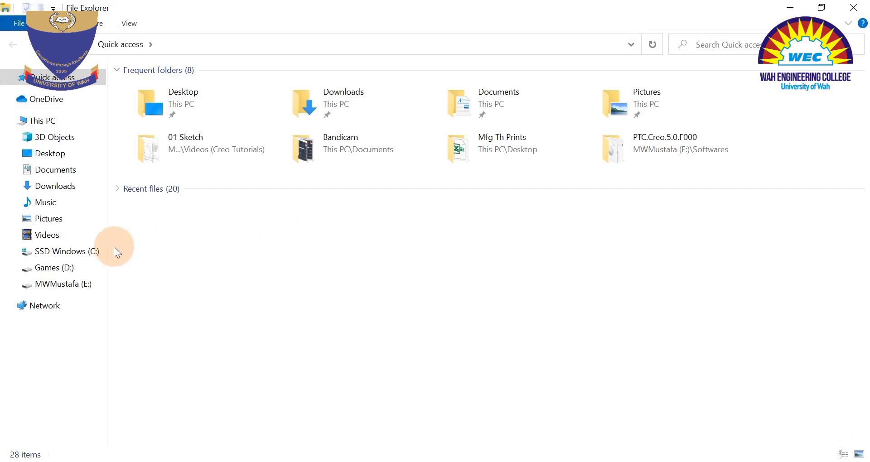
{"action": "left_click", "coordinate": [56, 252]}
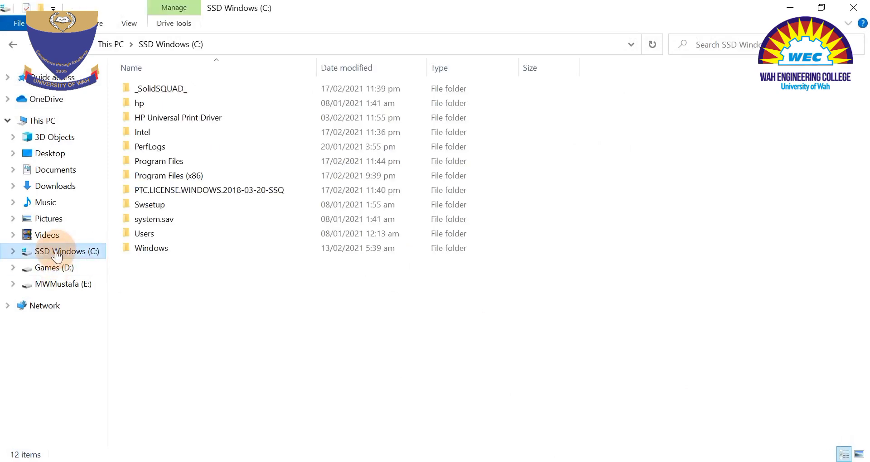
{"action": "double_click", "coordinate": [158, 87]}
{"action": "key", "text": "alt+Tab"}
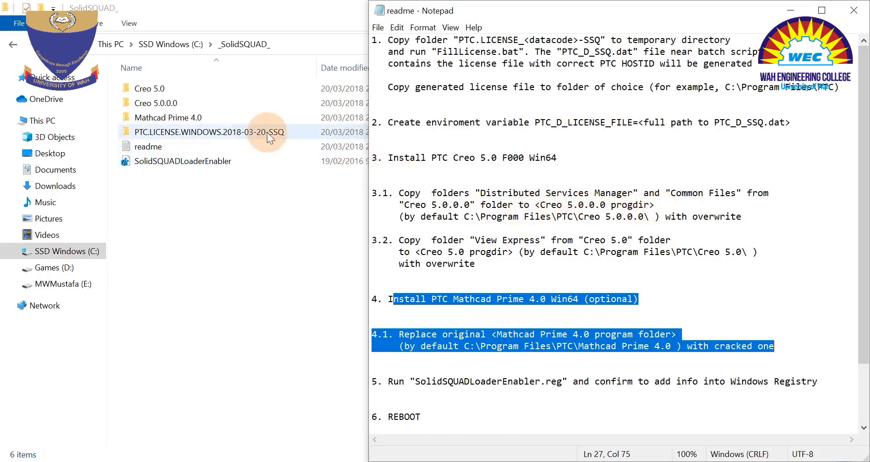
{"action": "double_click", "coordinate": [156, 104]}
{"action": "left_click_drag", "start_coordinate": [167, 138], "coordinate": [140, 80]}
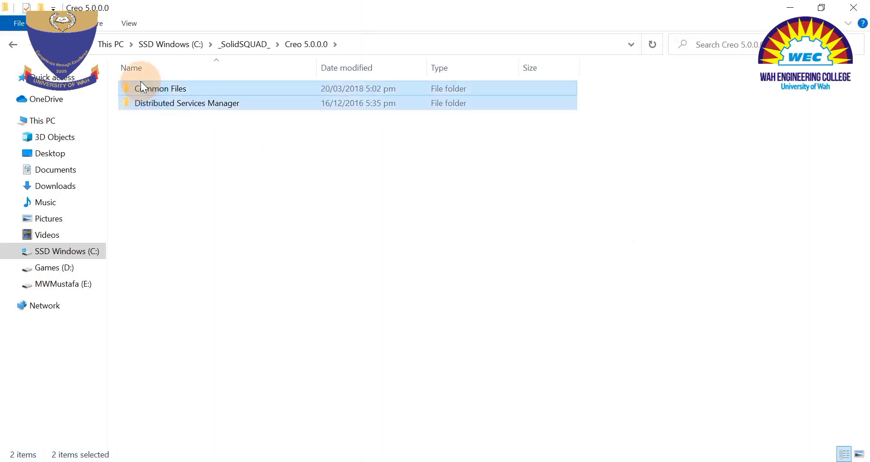
{"action": "right_click", "coordinate": [141, 83]}
{"action": "left_click", "coordinate": [202, 289]}
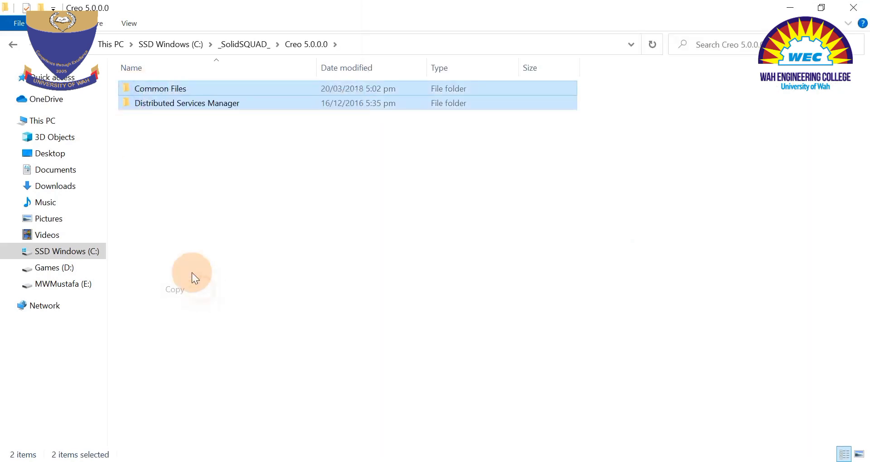
Paste the two copied folders into C:\Program Files\PTC\Creo 5.0.0.0, granting administrator permission for all current items.
{"action": "left_click", "coordinate": [14, 44]}
{"action": "left_click", "coordinate": [14, 44]}
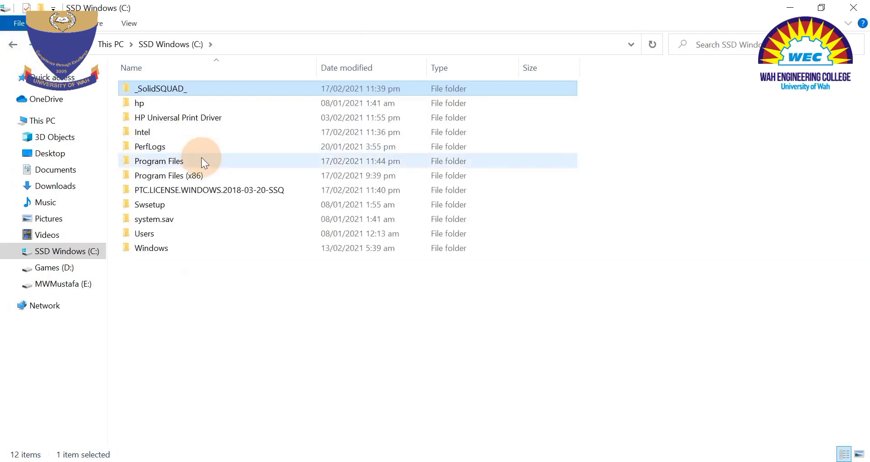
{"action": "double_click", "coordinate": [162, 162]}
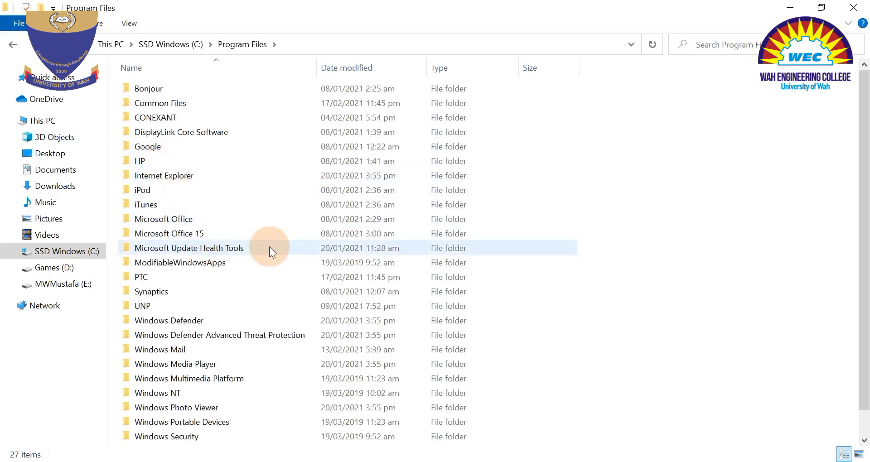
{"action": "double_click", "coordinate": [148, 277]}
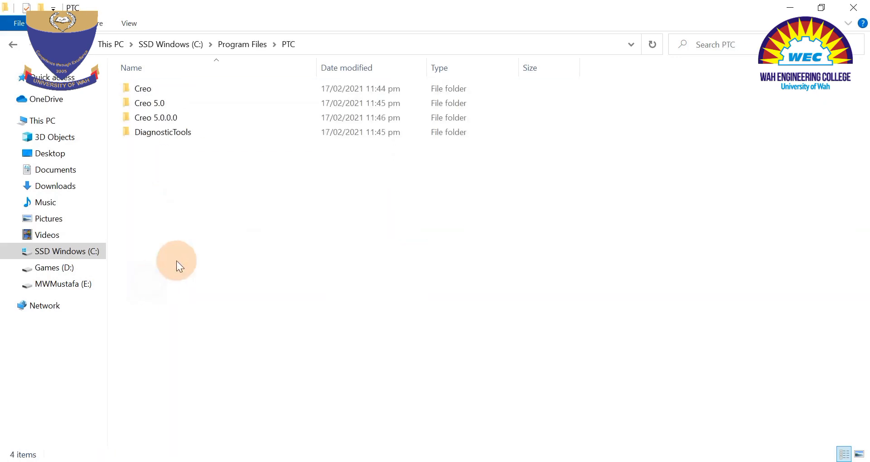
{"action": "double_click", "coordinate": [167, 118]}
{"action": "right_click", "coordinate": [220, 268]}
{"action": "left_click", "coordinate": [285, 361]}
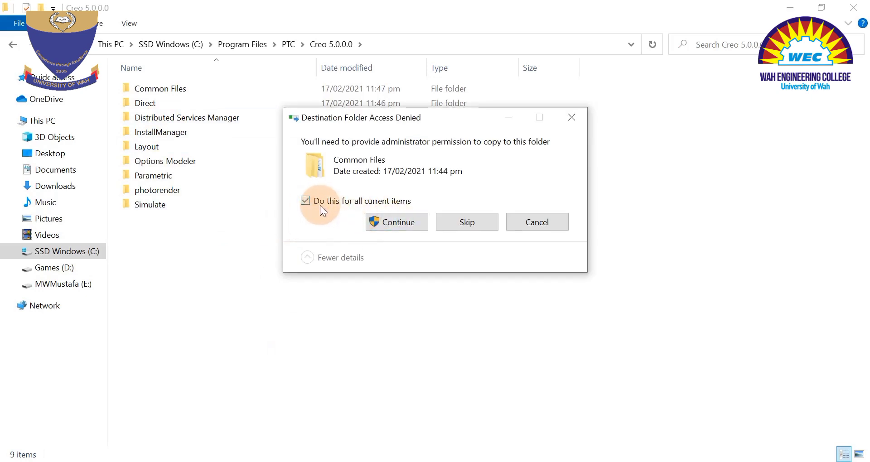
{"action": "left_click", "coordinate": [396, 221]}
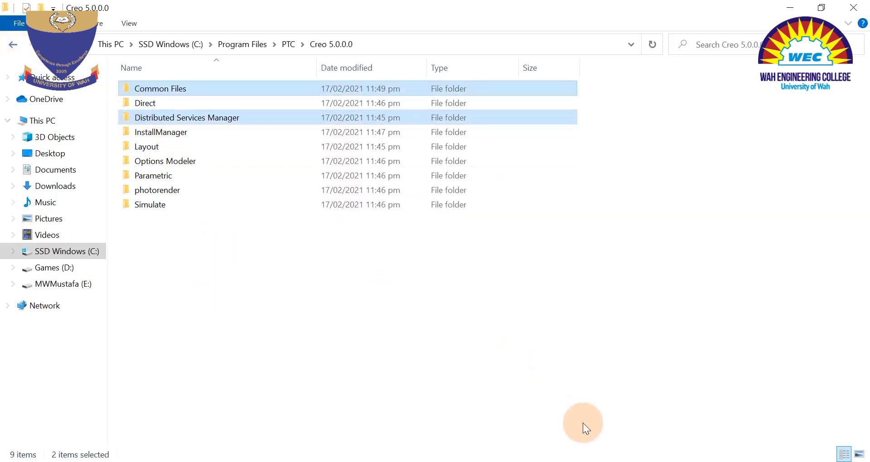
Check instruction 3.2 in the readme and copy the View Express folder from C:\_SolidSQUAD_\Creo 5.0.
{"action": "left_click", "coordinate": [594, 461]}
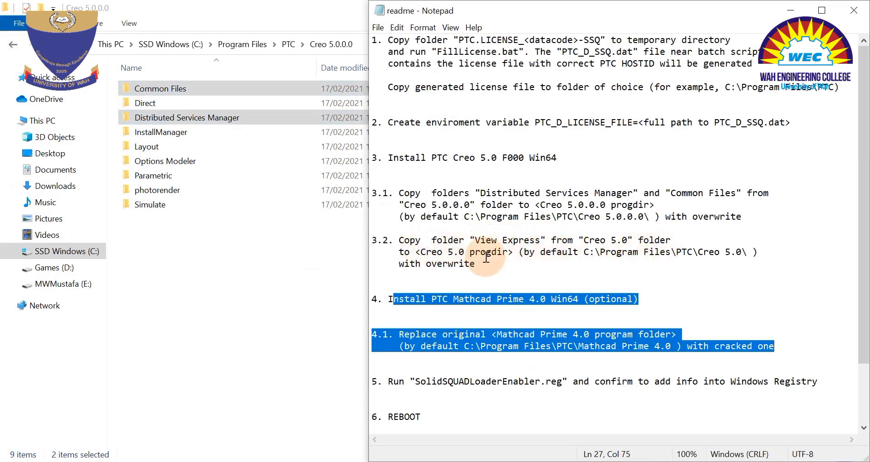
{"action": "left_click", "coordinate": [15, 45]}
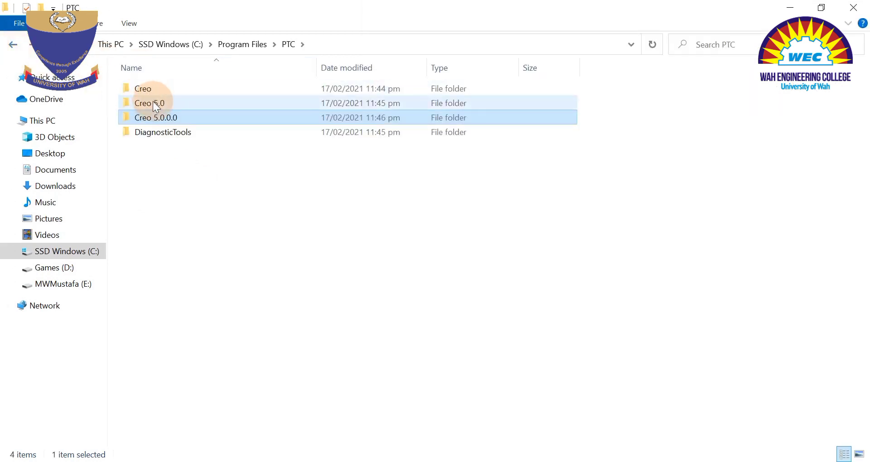
{"action": "left_click", "coordinate": [8, 43]}
{"action": "left_click", "coordinate": [7, 43]}
{"action": "left_click", "coordinate": [7, 42]}
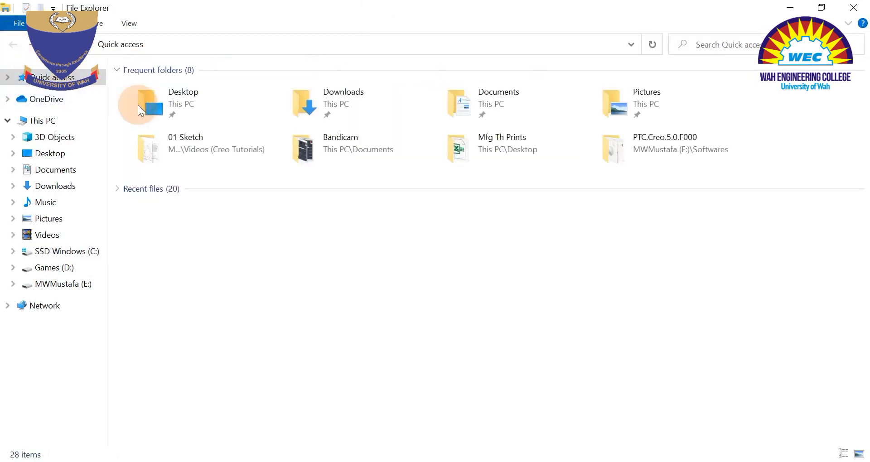
{"action": "left_click", "coordinate": [67, 256]}
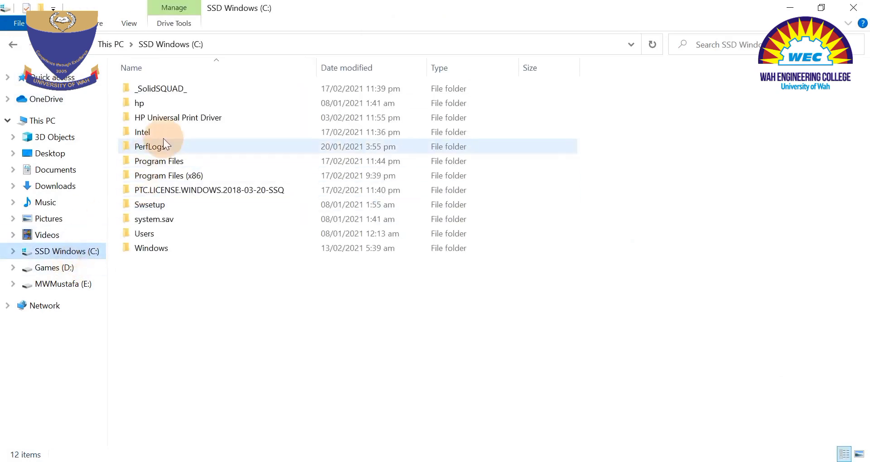
{"action": "double_click", "coordinate": [146, 92]}
{"action": "double_click", "coordinate": [149, 90]}
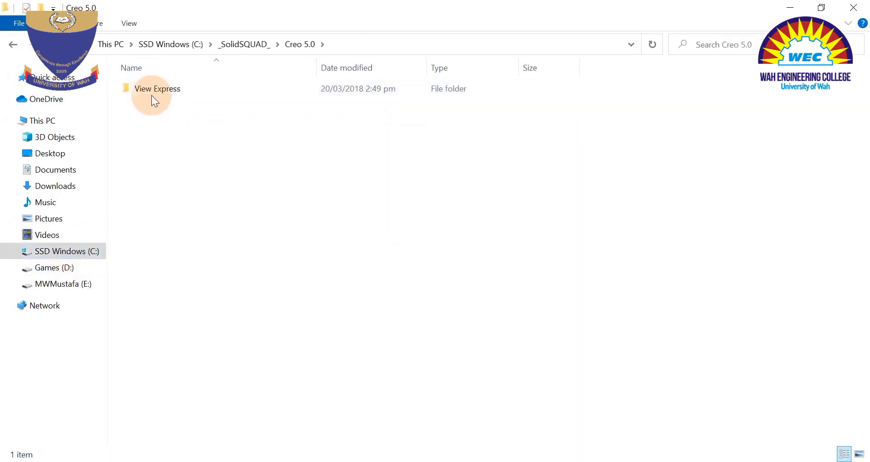
{"action": "right_click", "coordinate": [148, 90]}
{"action": "left_click", "coordinate": [193, 356]}
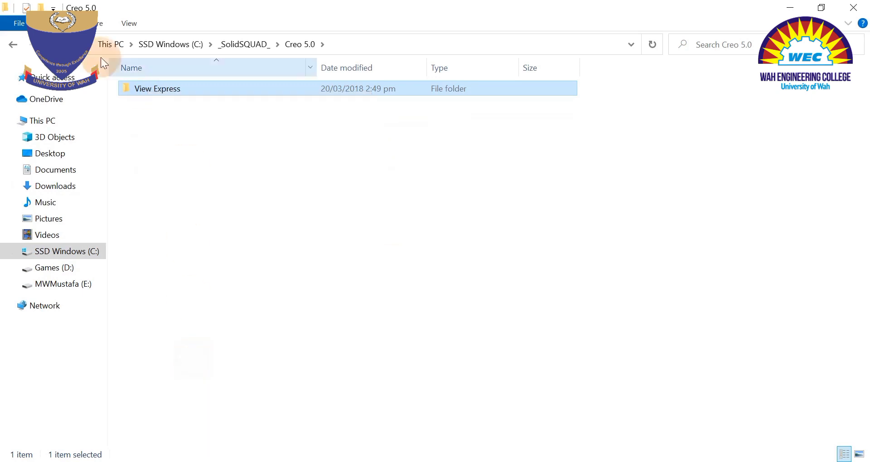
Paste the View Express folder into C:\Program Files\PTC\Creo 5.0, granting administrator permission for all current items.
{"action": "left_click", "coordinate": [13, 44]}
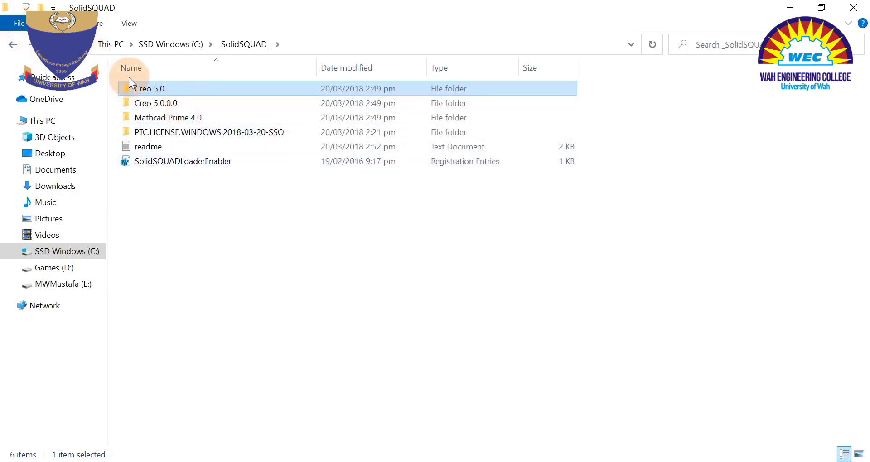
{"action": "left_click", "coordinate": [20, 42]}
{"action": "double_click", "coordinate": [156, 163]}
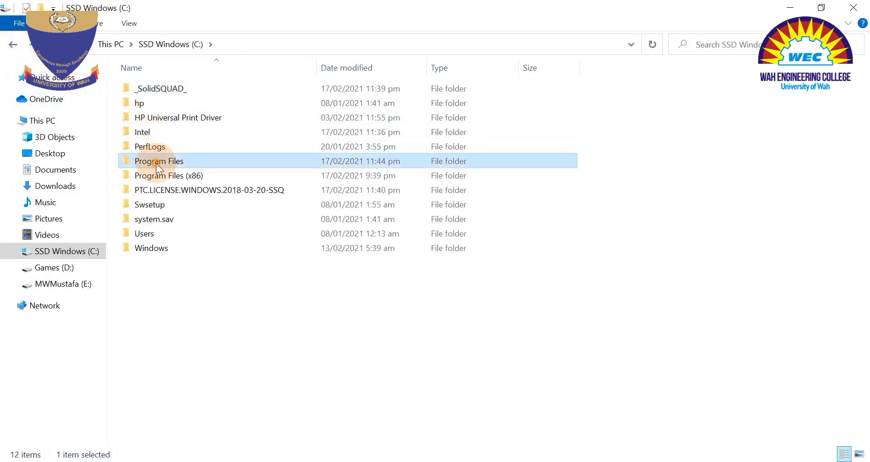
{"action": "double_click", "coordinate": [154, 275]}
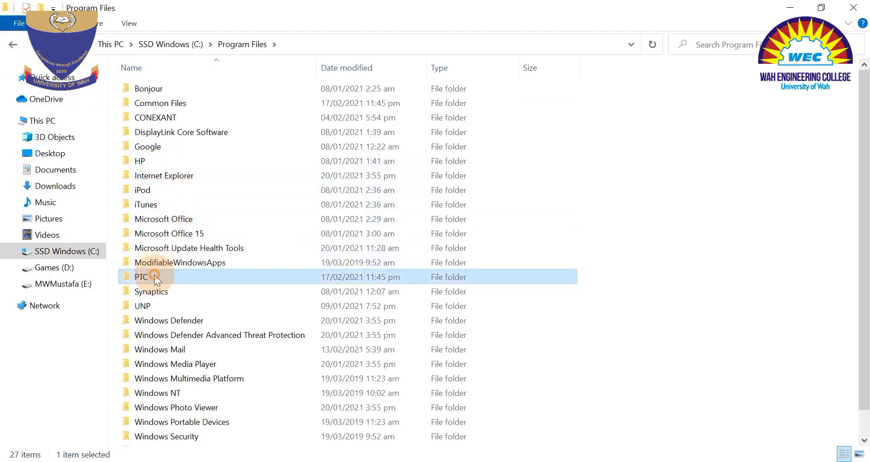
{"action": "double_click", "coordinate": [154, 103]}
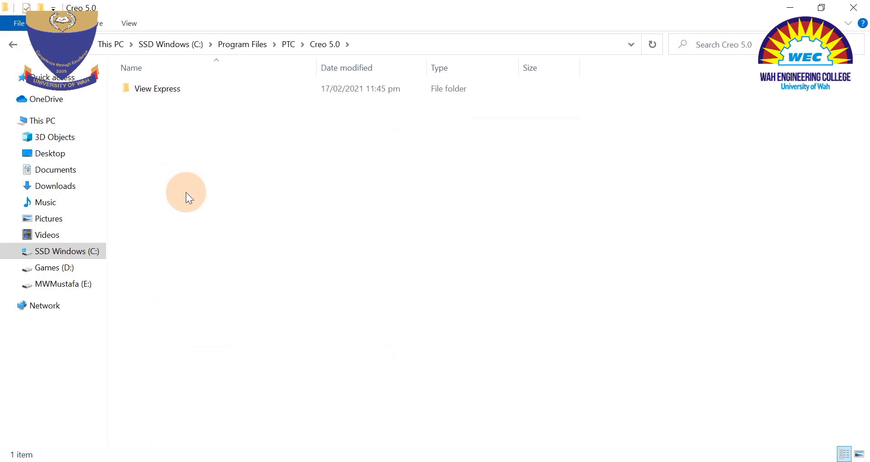
{"action": "right_click", "coordinate": [186, 192]}
{"action": "left_click", "coordinate": [294, 289]}
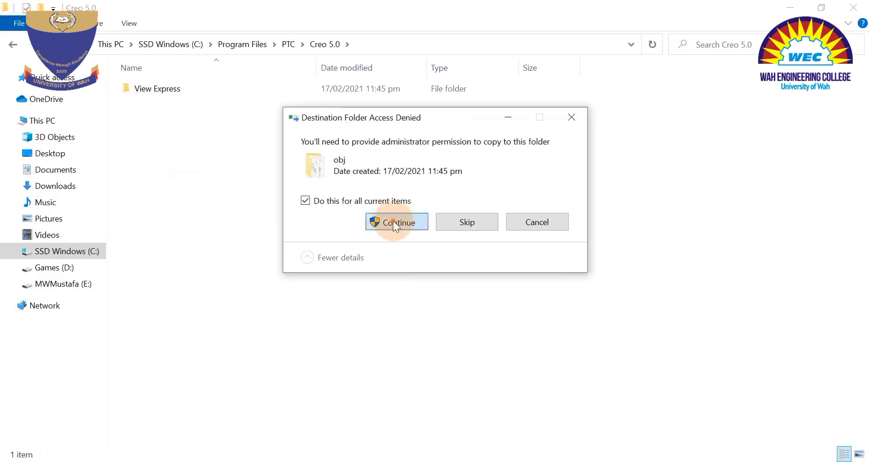
{"action": "left_click", "coordinate": [383, 222]}
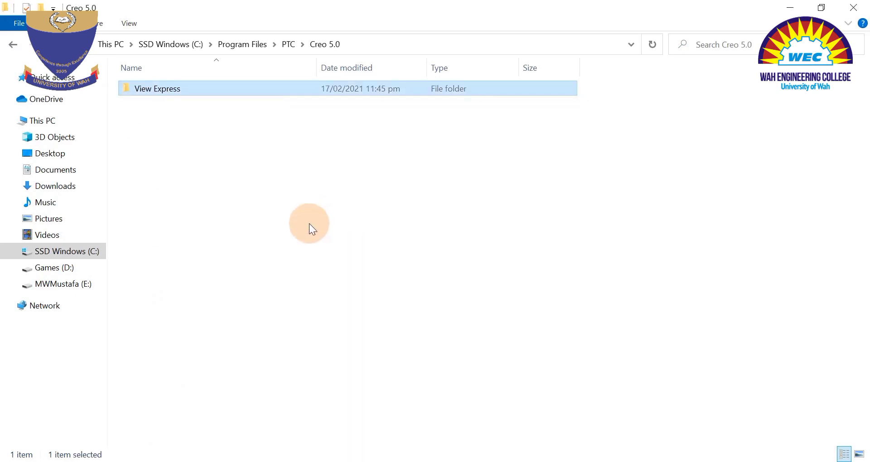
Read the readme's remaining instructions from 4 onward, highlighting the optional Mathcad Prime 4.0 instructions 4 and 4.1.
{"action": "key", "text": "alt+Tab"}
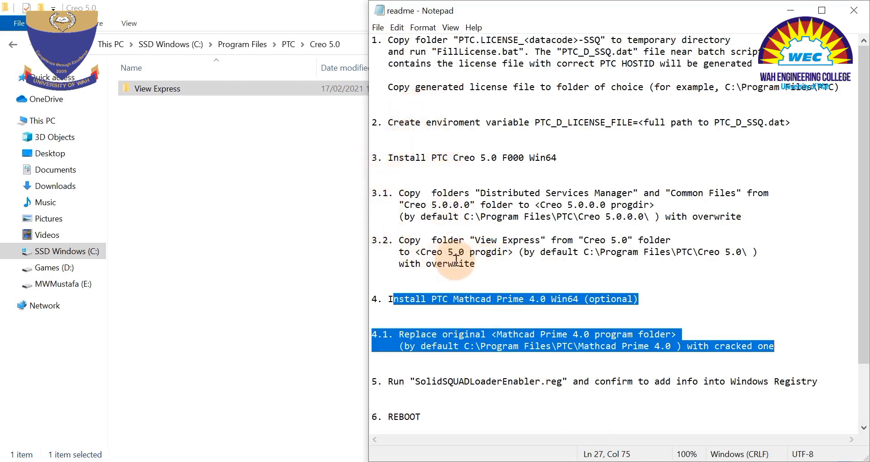
{"action": "scroll", "coordinate": [455, 261], "scroll_direction": "down", "scroll_amount": 2}
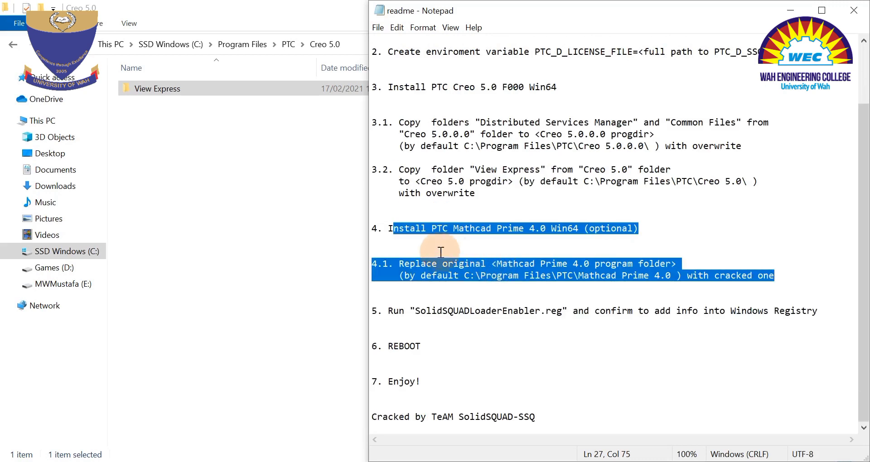
{"action": "left_click", "coordinate": [440, 251]}
{"action": "left_click_drag", "start_coordinate": [388, 229], "coordinate": [637, 228]}
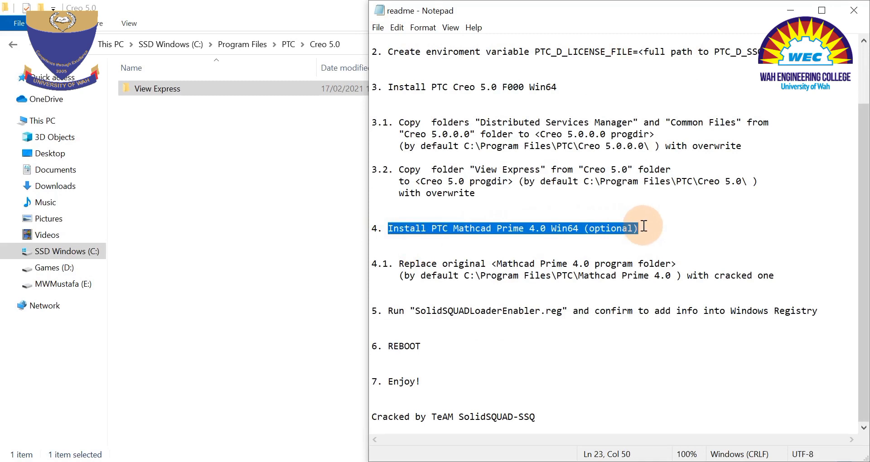
{"action": "left_click", "coordinate": [388, 228]}
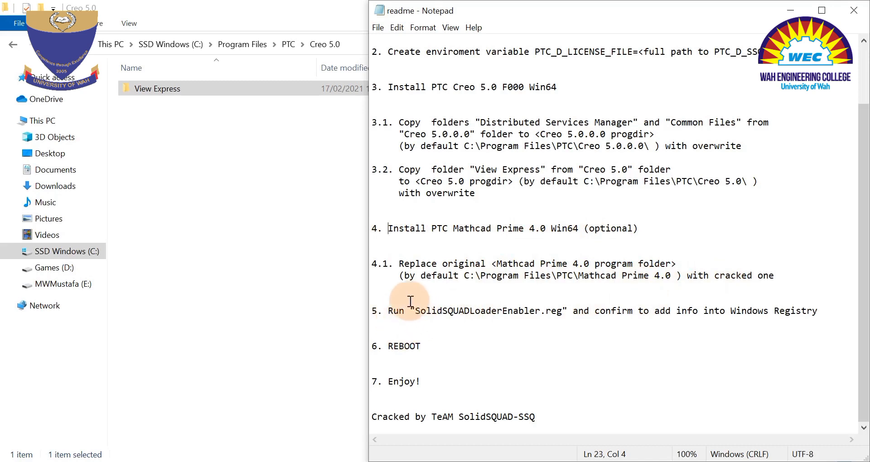
{"action": "left_click_drag", "start_coordinate": [784, 281], "coordinate": [395, 219]}
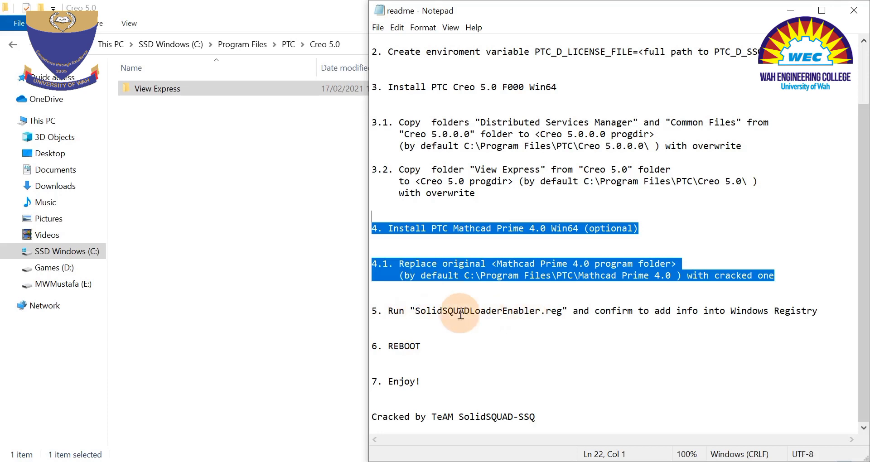
Run SolidSQUADLoaderEnabler from C:\_SolidSQUAD_ and confirm adding its information to the Windows registry.
{"action": "left_click", "coordinate": [59, 251]}
{"action": "double_click", "coordinate": [163, 90]}
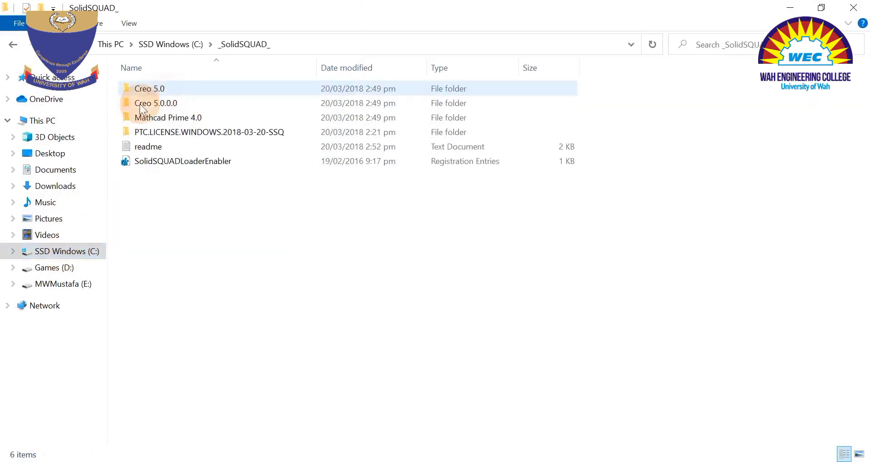
{"action": "left_click", "coordinate": [593, 461]}
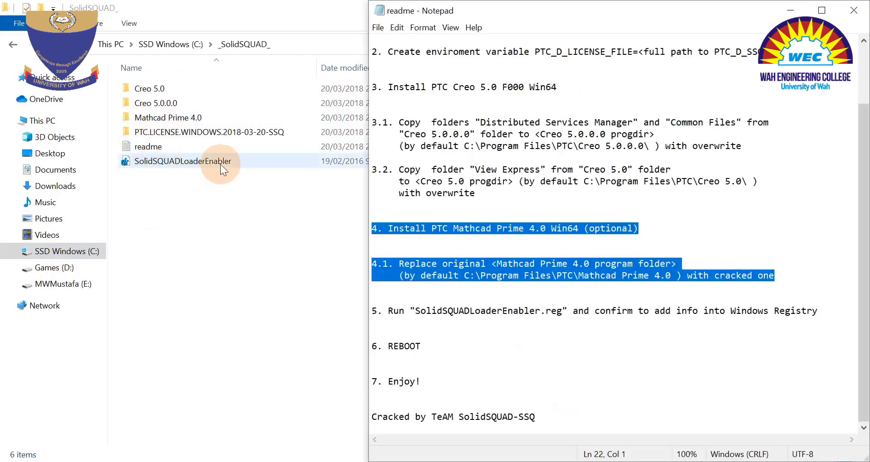
{"action": "double_click", "coordinate": [187, 161]}
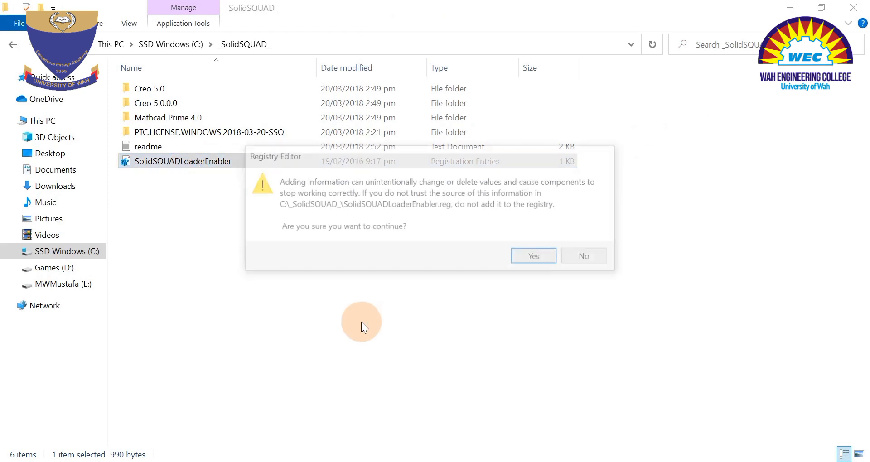
{"action": "left_click", "coordinate": [535, 257]}
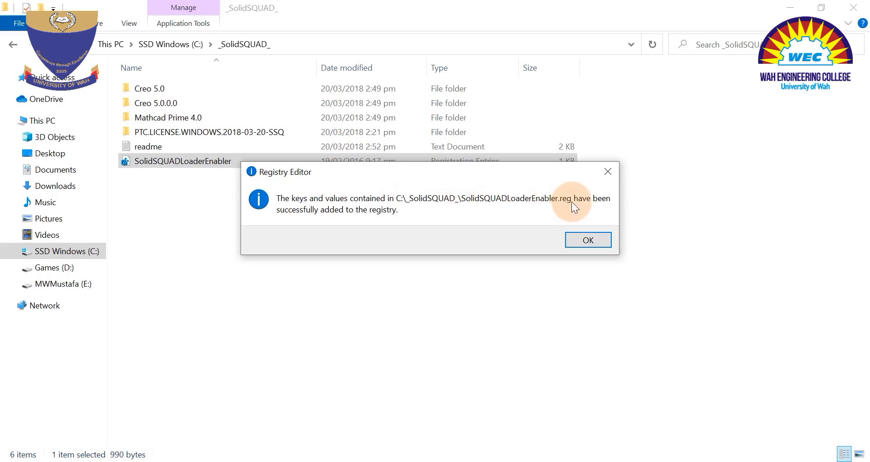
{"action": "left_click", "coordinate": [588, 239]}
Close the readme and delete the _SolidSQUAD_ folder from drive C:.
{"action": "left_click", "coordinate": [627, 461]}
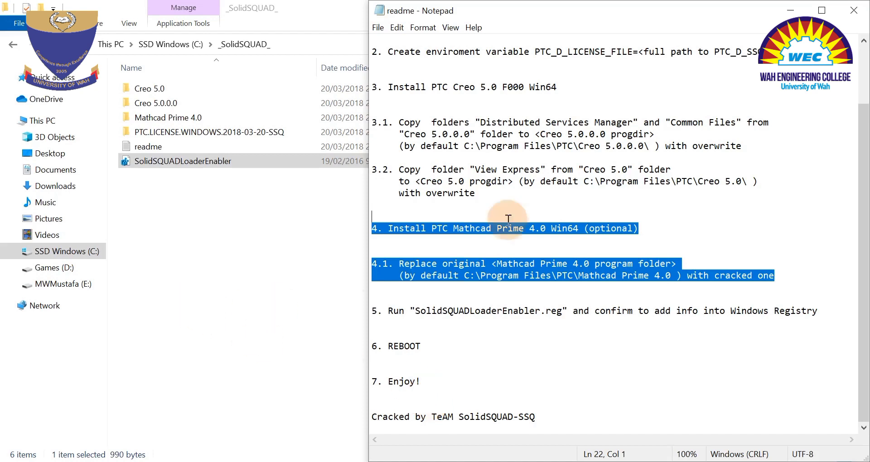
{"action": "left_click", "coordinate": [860, 8]}
{"action": "left_click", "coordinate": [300, 219]}
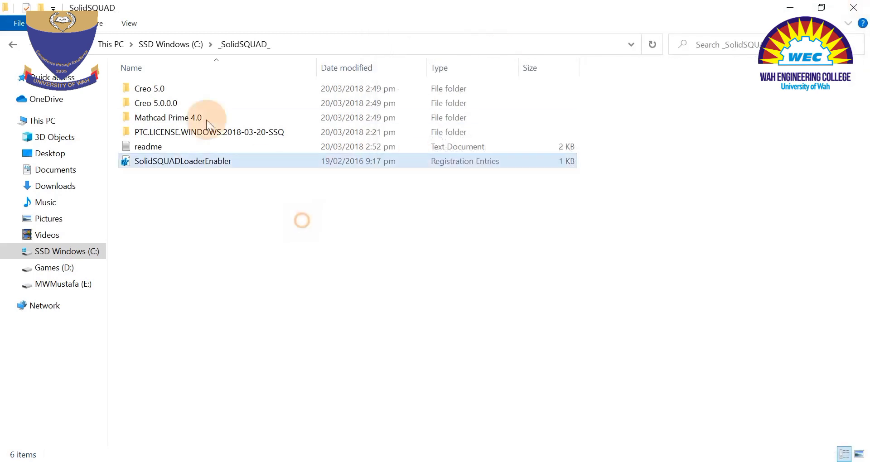
{"action": "left_click", "coordinate": [8, 46]}
{"action": "right_click", "coordinate": [154, 88]}
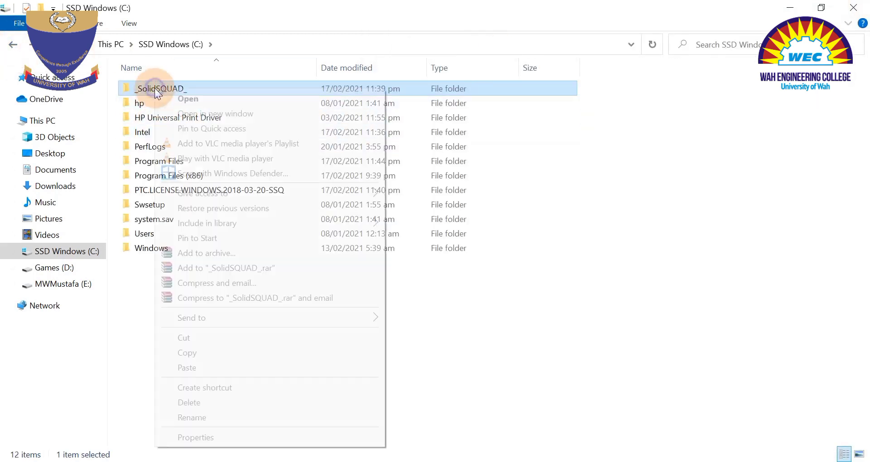
{"action": "left_click", "coordinate": [213, 398]}
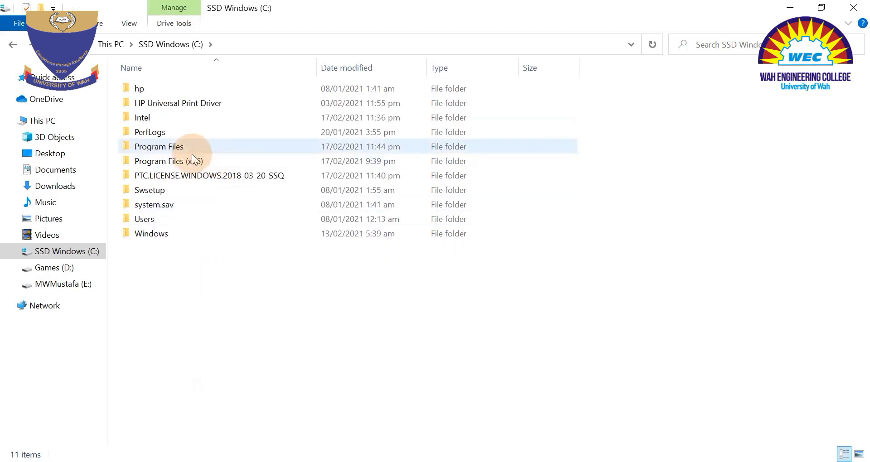
View the contents of the PTC.LICENSE.WINDOWS.2018-03-20-SSQ folder on drive C, and close File Explorer.
{"action": "double_click", "coordinate": [164, 176]}
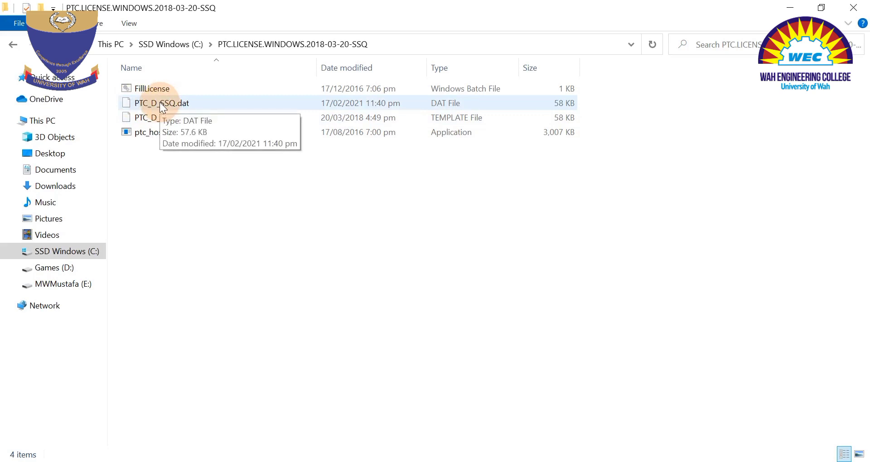
{"action": "left_click", "coordinate": [12, 44]}
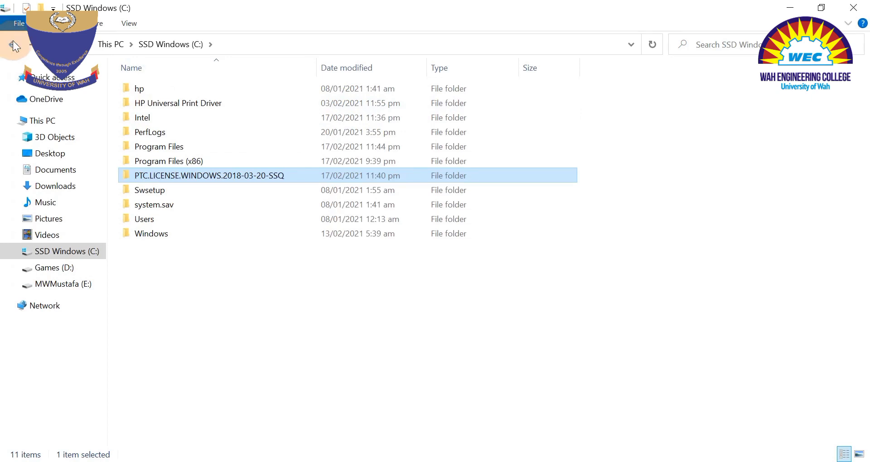
{"action": "left_click", "coordinate": [853, 7]}
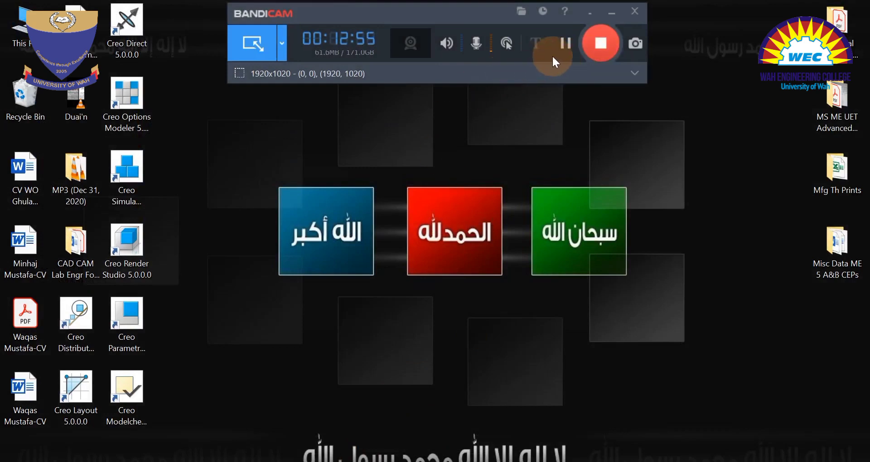
{"action": "left_click", "coordinate": [597, 44]}
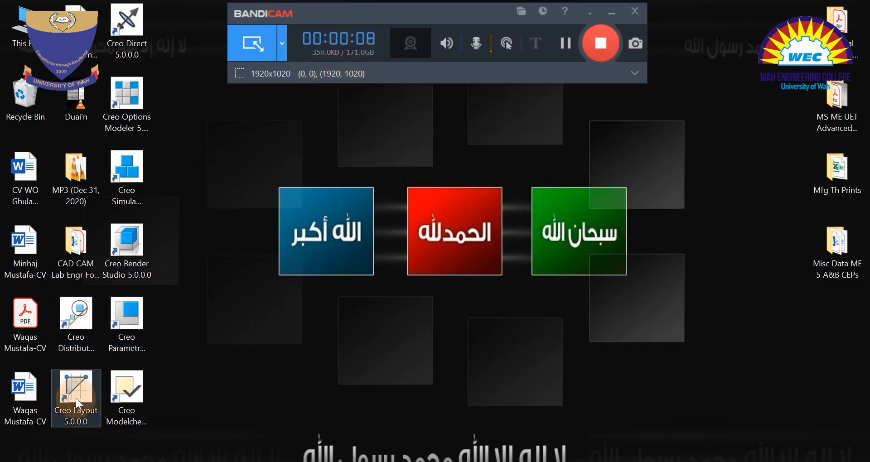
Delete all Creo 5.0 shortcuts from the desktop except the Creo Parametric one.
{"action": "left_click", "coordinate": [69, 324]}
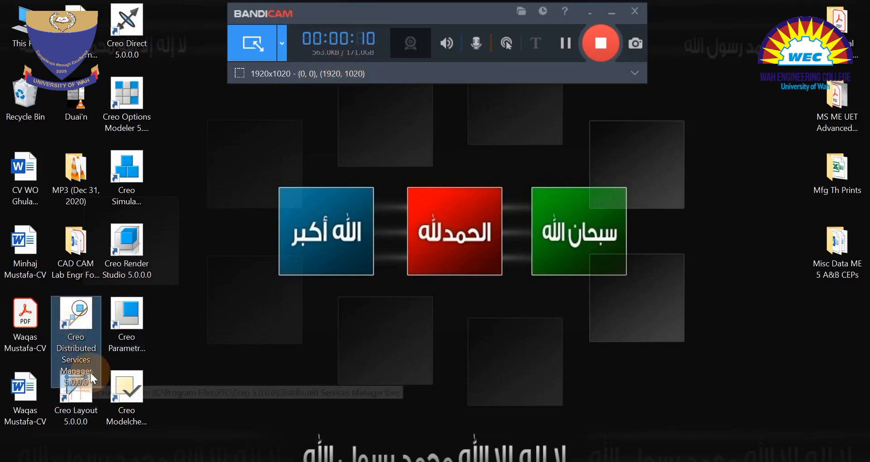
{"action": "left_click", "coordinate": [79, 413]}
{"action": "left_click", "coordinate": [129, 35]}
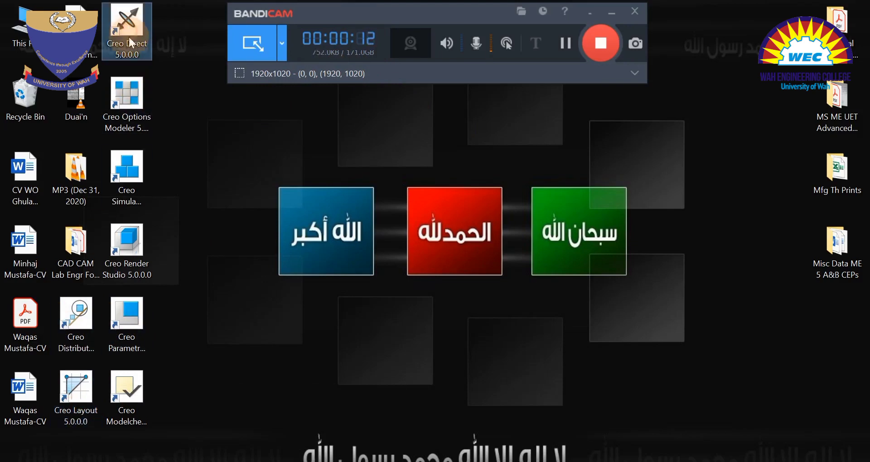
{"action": "left_click", "coordinate": [123, 169]}
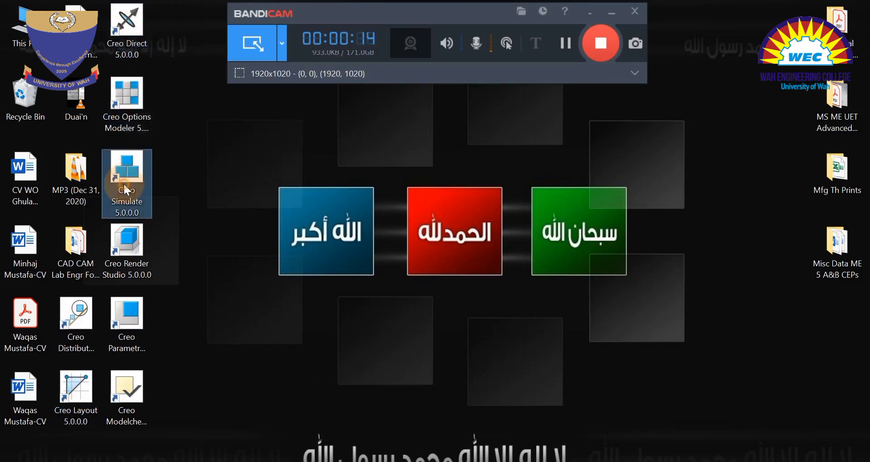
{"action": "left_click", "coordinate": [136, 235]}
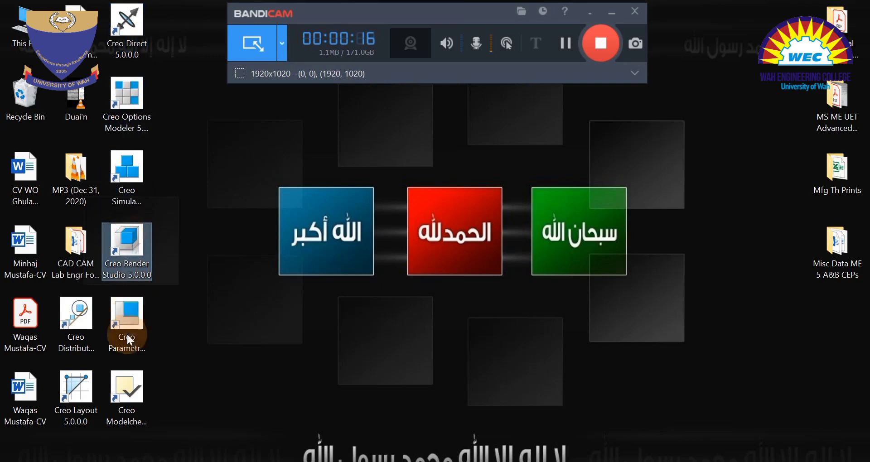
{"action": "left_click", "coordinate": [126, 322]}
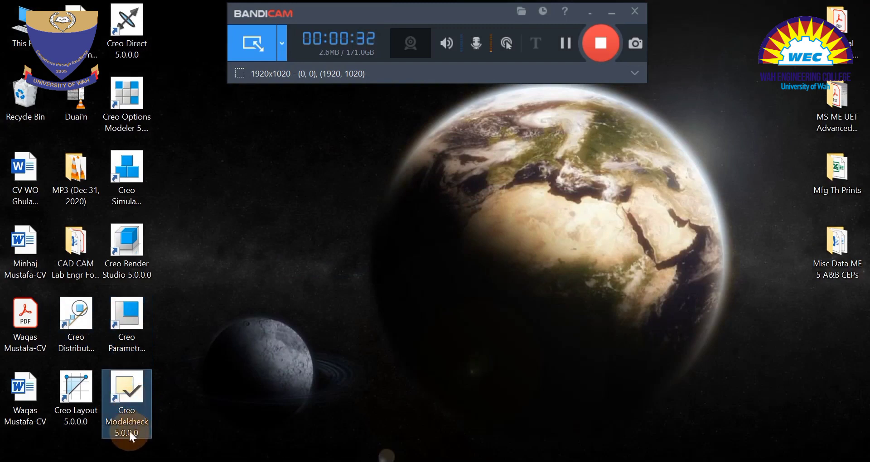
{"action": "left_click_drag", "start_coordinate": [173, 1], "coordinate": [130, 275]}
{"action": "left_click_drag", "start_coordinate": [119, 14], "coordinate": [20, 100]}
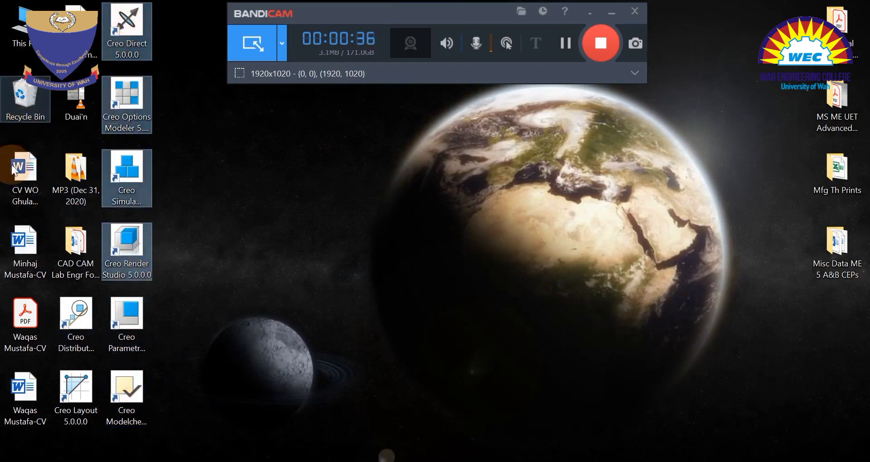
{"action": "left_click_drag", "start_coordinate": [218, 405], "coordinate": [25, 95]}
{"action": "left_click_drag", "start_coordinate": [81, 332], "coordinate": [33, 108]}
{"action": "left_click_drag", "start_coordinate": [149, 320], "coordinate": [97, 317]}
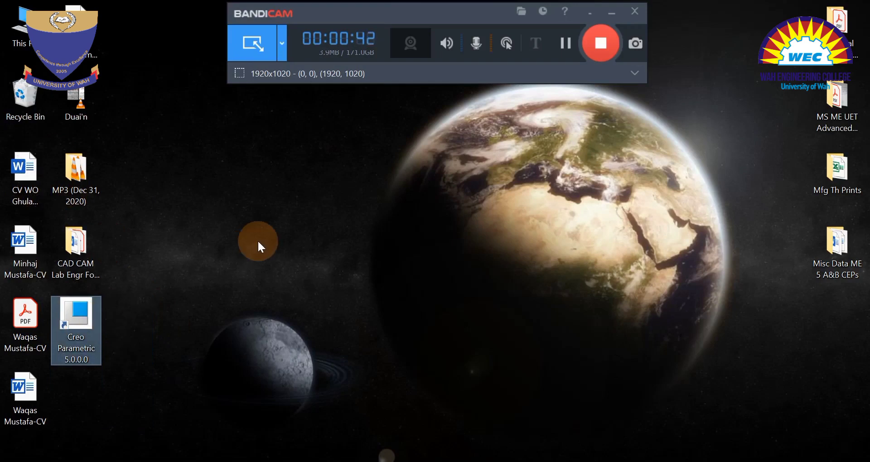
{"action": "left_click", "coordinate": [258, 242]}
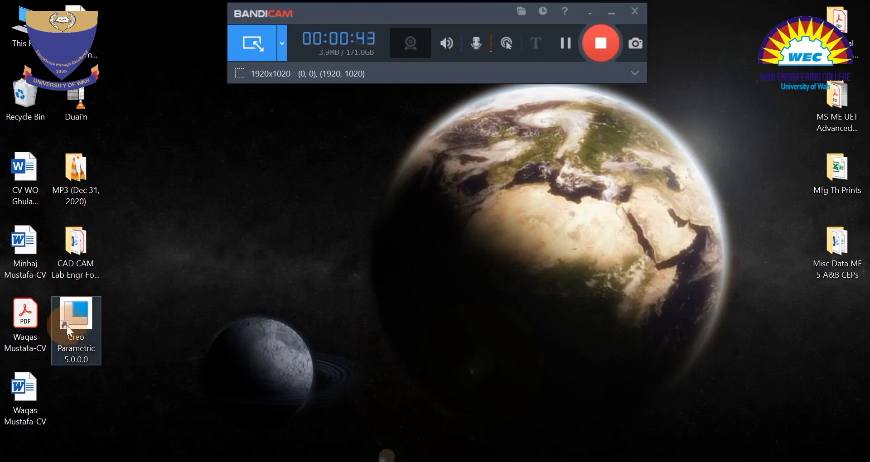
Launch Creo Parametric 5.0 and choose to start working without the introductory content.
{"action": "left_click", "coordinate": [84, 316]}
{"action": "double_click", "coordinate": [83, 315]}
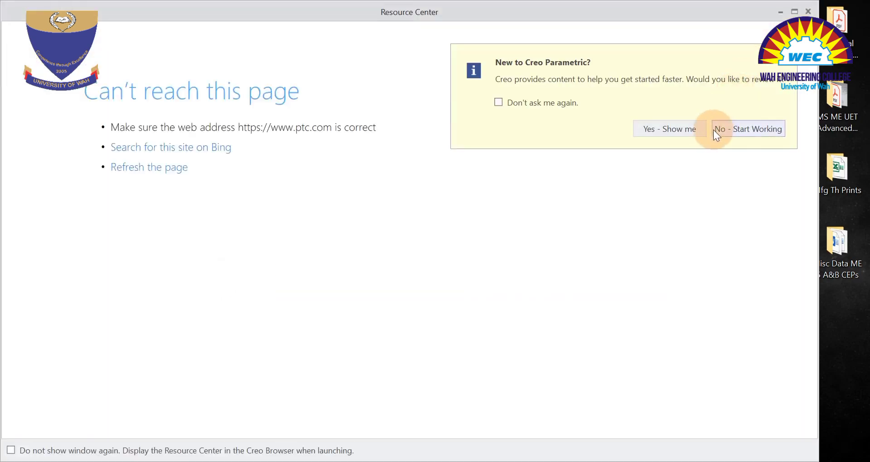
{"action": "left_click", "coordinate": [745, 127]}
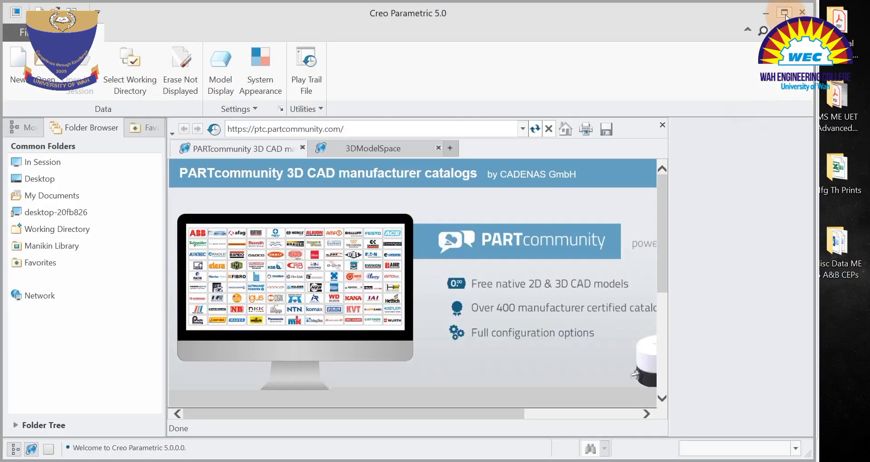
Maximize the Creo Parametric window and close its embedded web browser.
{"action": "left_click", "coordinate": [786, 14]}
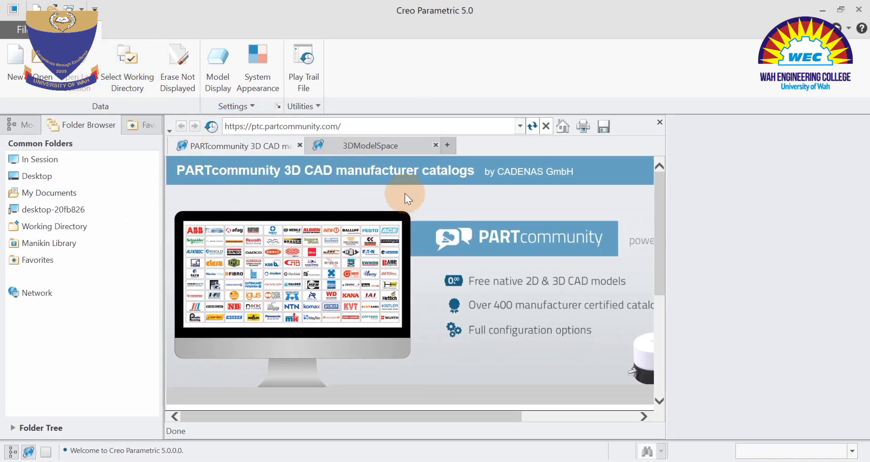
{"action": "left_click", "coordinate": [659, 122]}
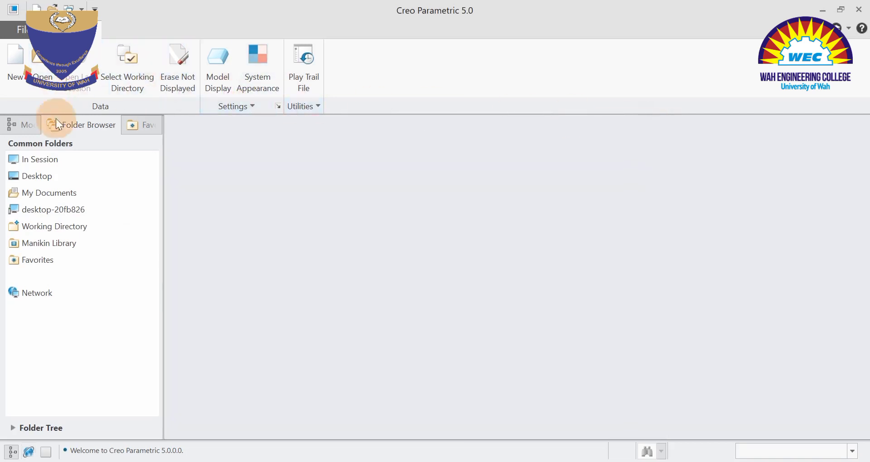
Try to set a folder named PTC Assignments on Games (D:) as the working directory.
{"action": "left_click", "coordinate": [130, 78]}
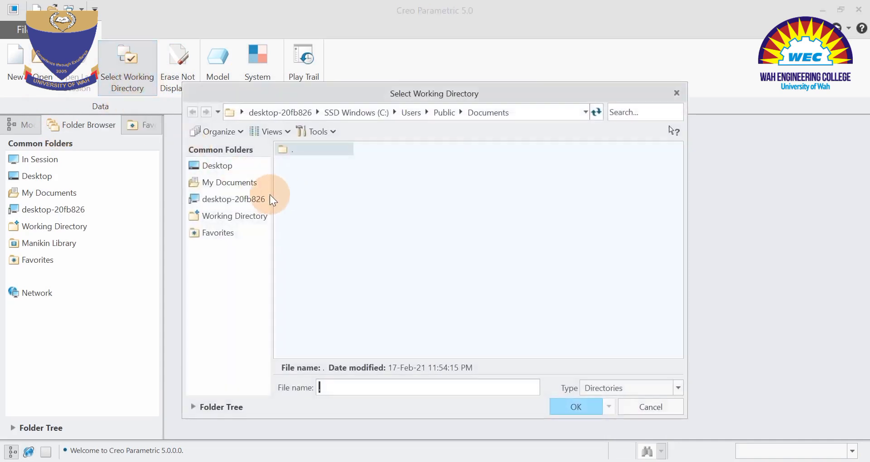
{"action": "left_click", "coordinate": [236, 199]}
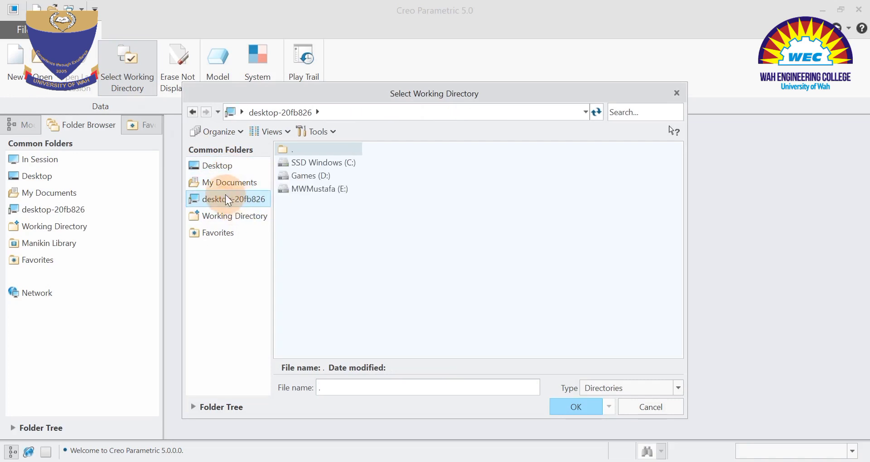
{"action": "double_click", "coordinate": [305, 177]}
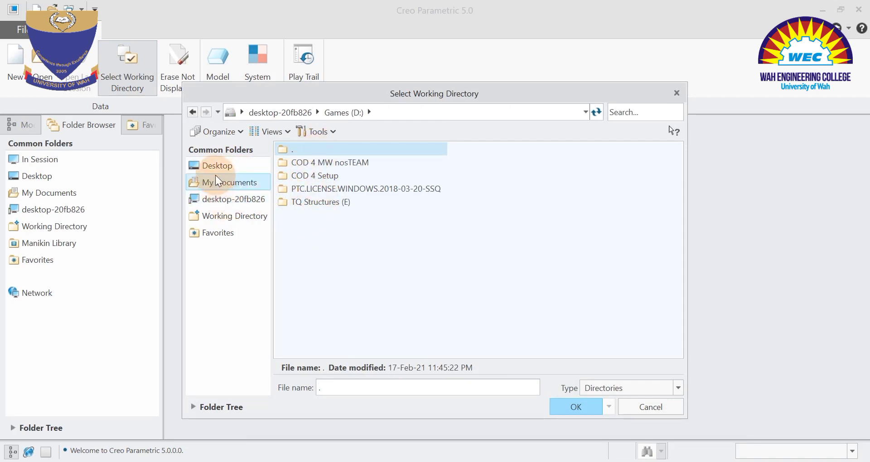
{"action": "left_click", "coordinate": [222, 199]}
{"action": "double_click", "coordinate": [303, 175]}
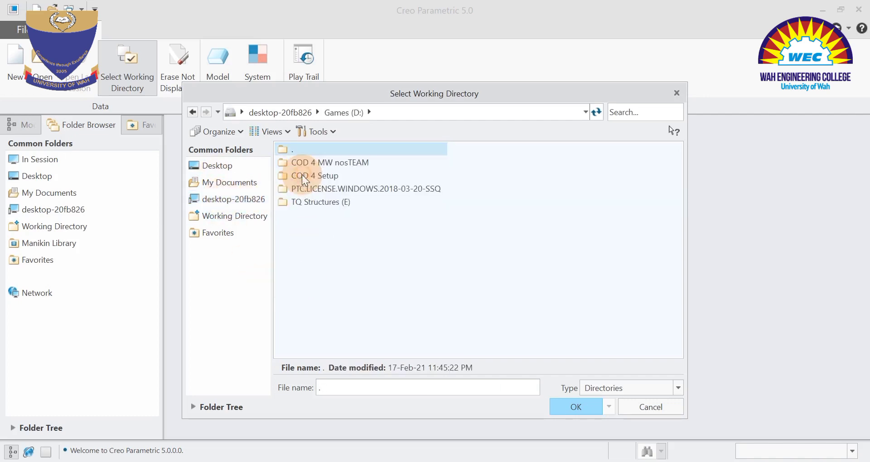
{"action": "left_click", "coordinate": [346, 388]}
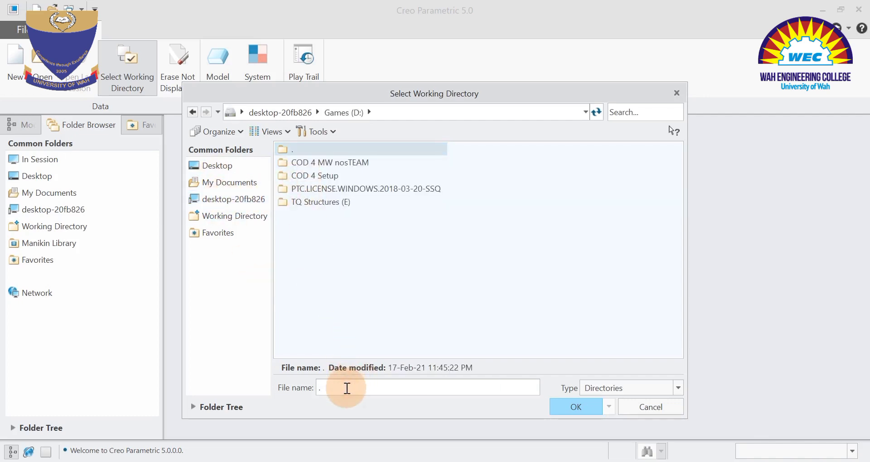
{"action": "type", "text": "PTC"}
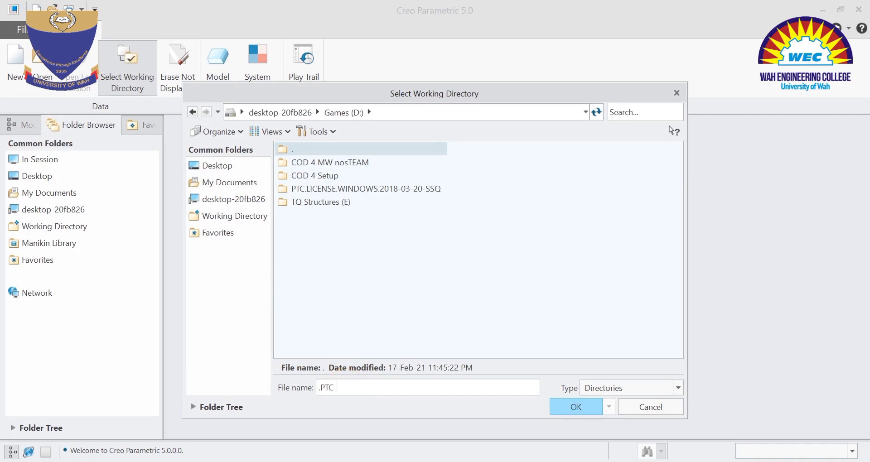
{"action": "type", "text": " Wo"}
{"action": "key", "text": "BackSpace"}
{"action": "key", "text": "BackSpace"}
{"action": "type", "text": "Assignments"}
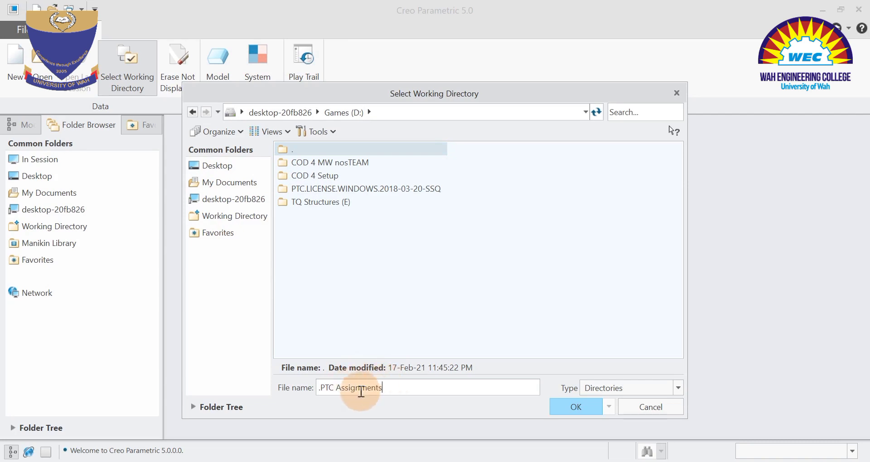
{"action": "left_click", "coordinate": [323, 387]}
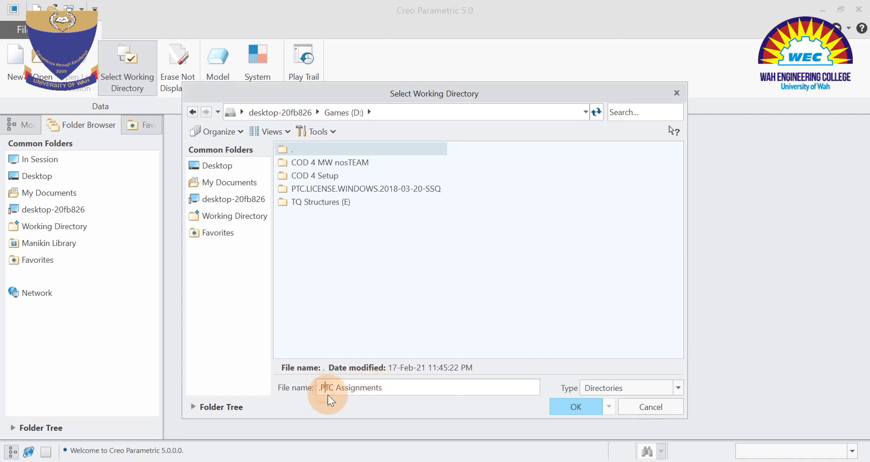
{"action": "key", "text": "BackSpace"}
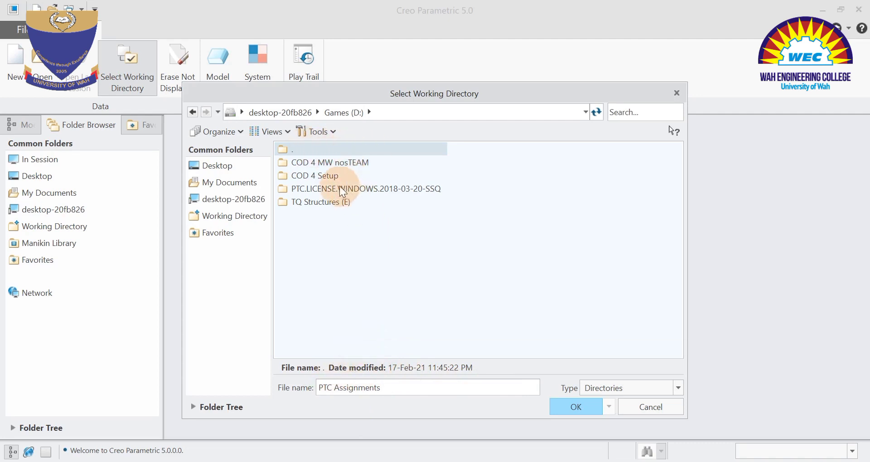
{"action": "left_click", "coordinate": [572, 406]}
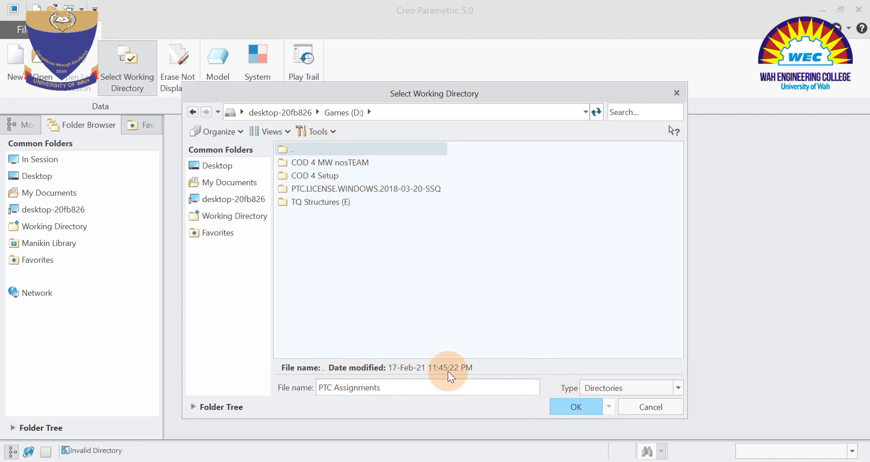
Browse the PTC.LICENSE.WINDOWS.2018-03-20-SSQ folder and the Desktop as possible working directories, and cancel the selection.
{"action": "left_click_drag", "start_coordinate": [399, 392], "coordinate": [312, 391]}
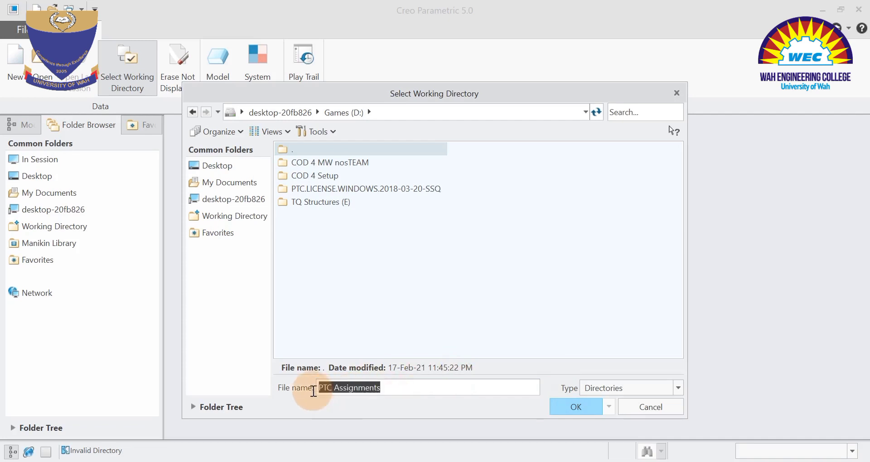
{"action": "double_click", "coordinate": [331, 189]}
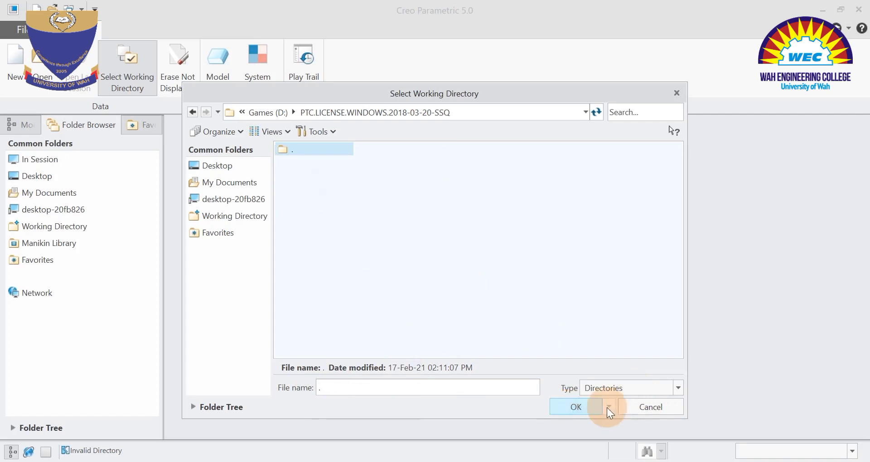
{"action": "left_click", "coordinate": [217, 166]}
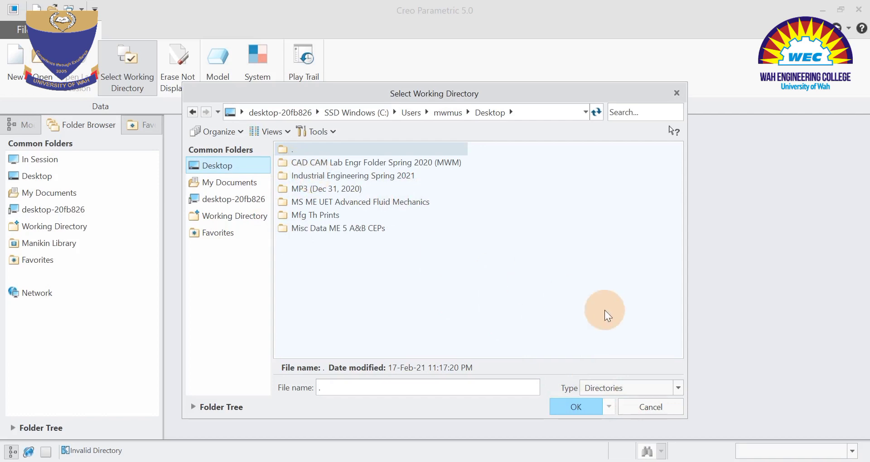
{"action": "left_click", "coordinate": [640, 404]}
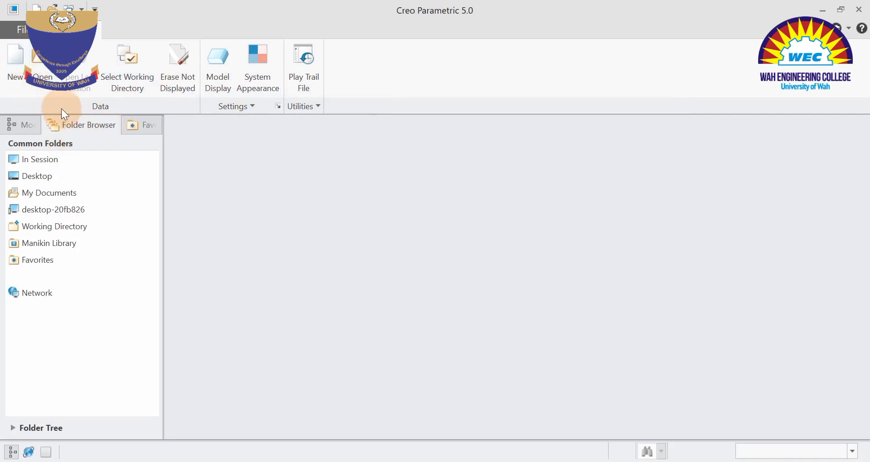
Examine which file types can be opened as existing models, and close the file opening dialog without opening anything.
{"action": "left_click", "coordinate": [45, 72]}
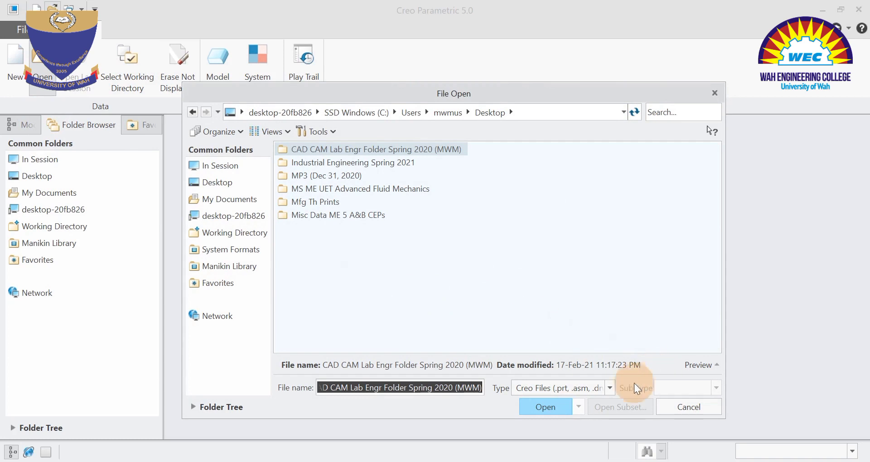
{"action": "left_click", "coordinate": [610, 388]}
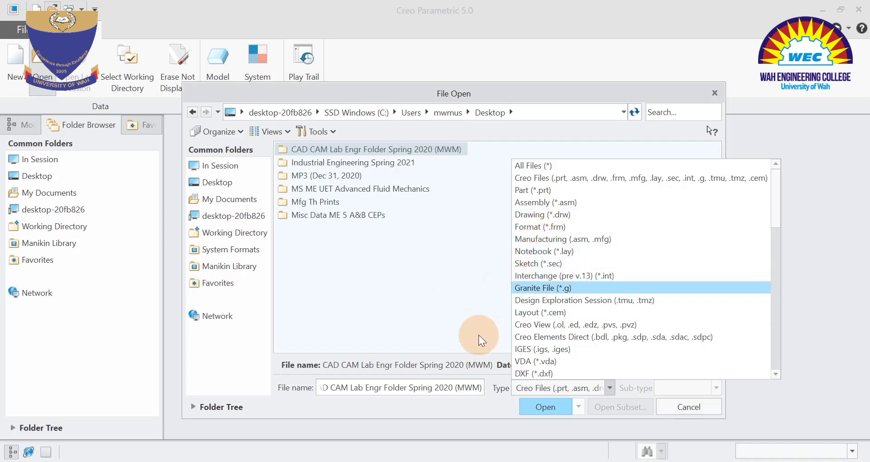
{"action": "left_click", "coordinate": [462, 329]}
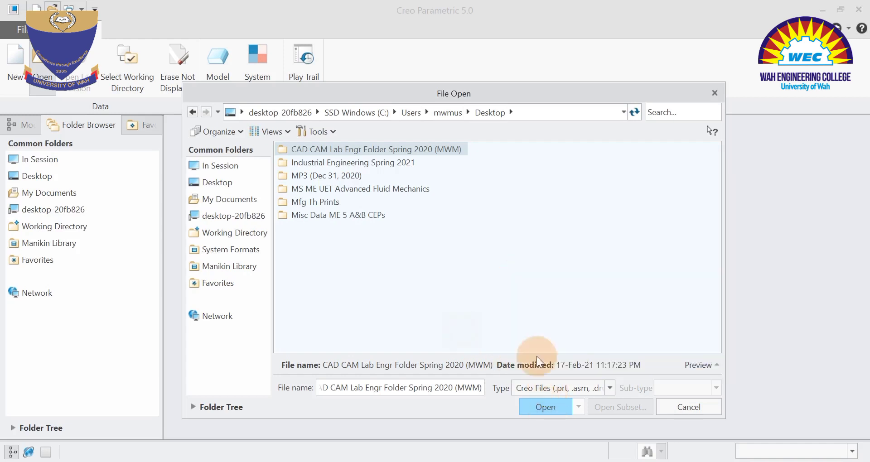
{"action": "left_click", "coordinate": [687, 407]}
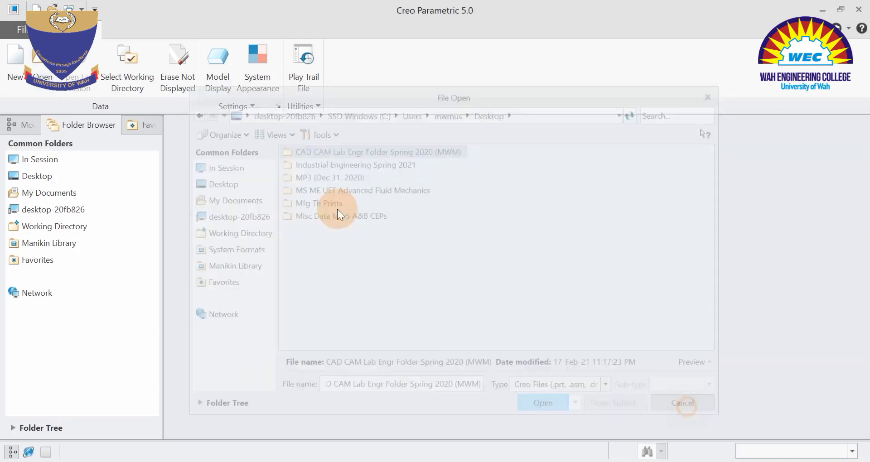
Start a new model and examine the sub-types and default file names of each type, from Layout and Sketch through Notebook.
{"action": "left_click", "coordinate": [14, 60]}
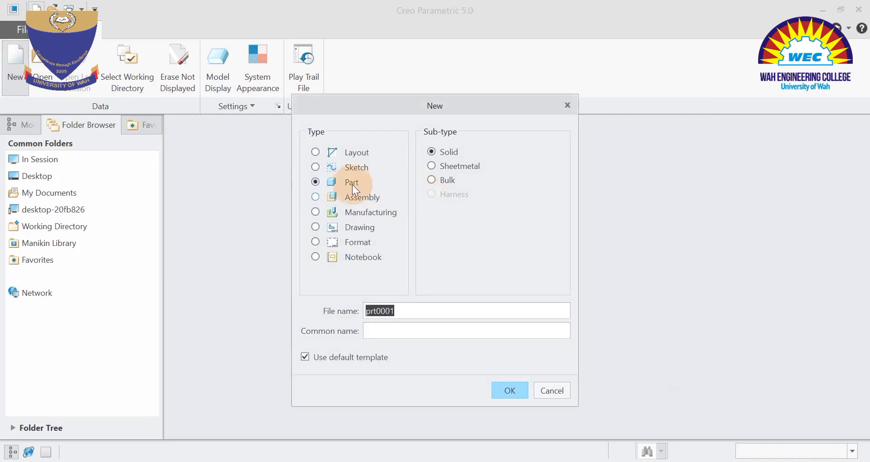
{"action": "left_click_drag", "start_coordinate": [447, 111], "coordinate": [478, 132]}
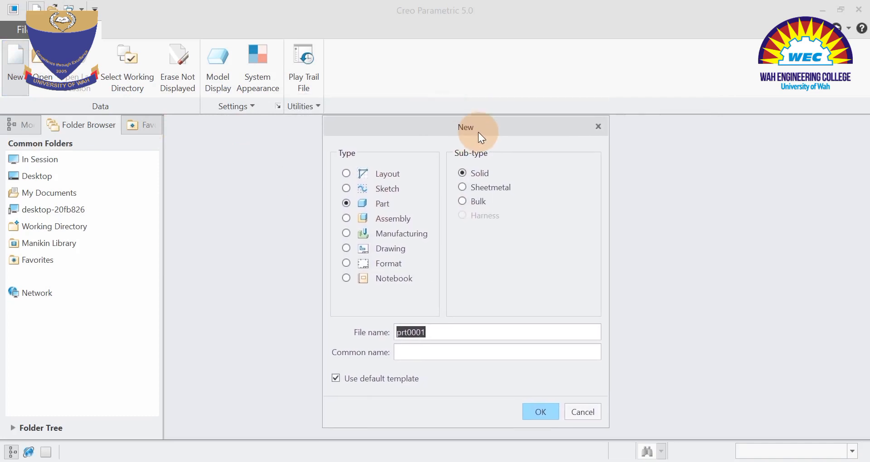
{"action": "left_click", "coordinate": [349, 175]}
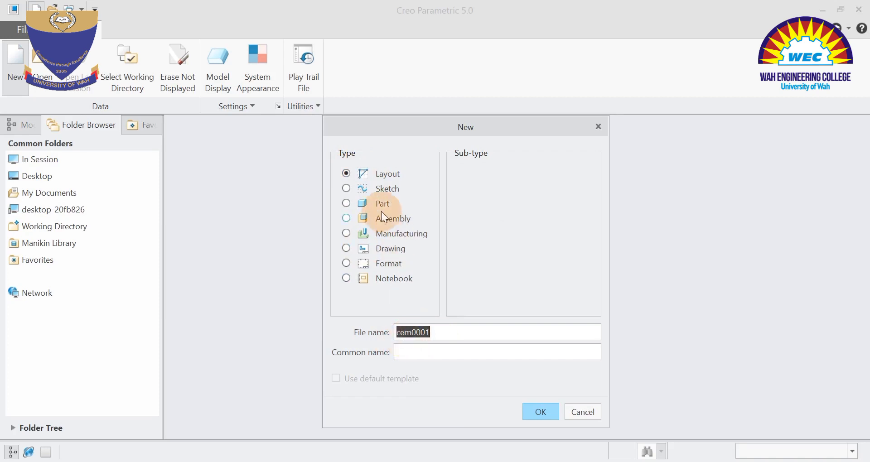
{"action": "left_click", "coordinate": [346, 188]}
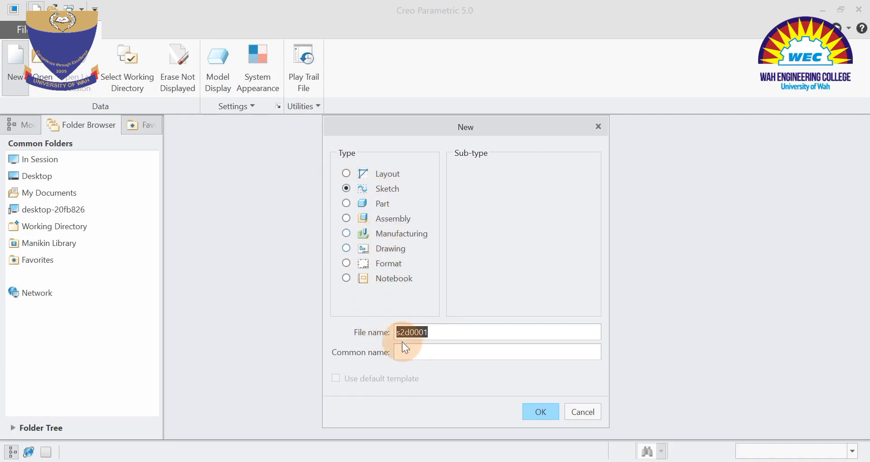
{"action": "left_click", "coordinate": [347, 204]}
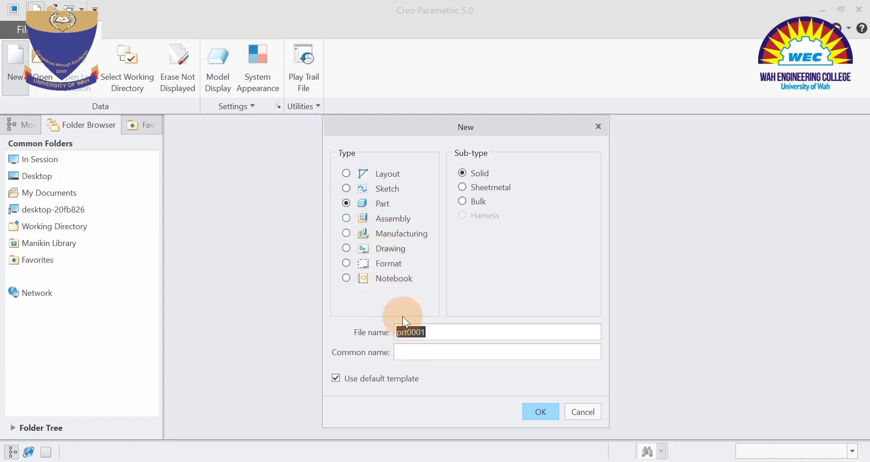
{"action": "left_click", "coordinate": [346, 218]}
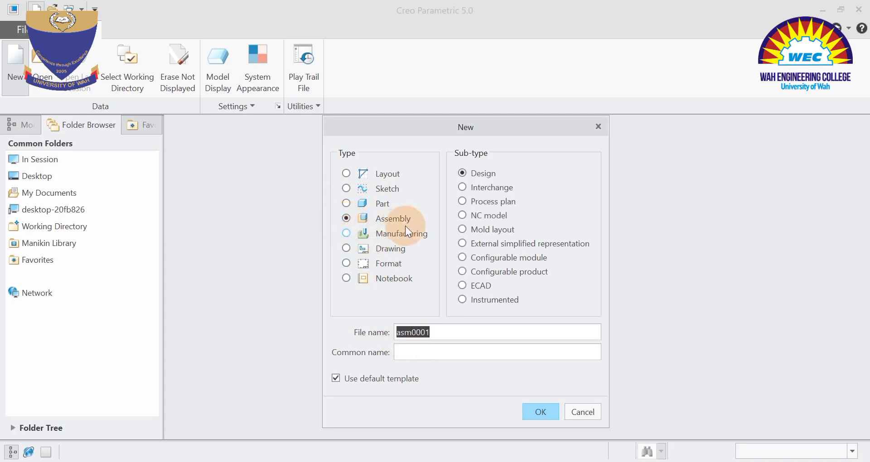
{"action": "left_click", "coordinate": [403, 333]}
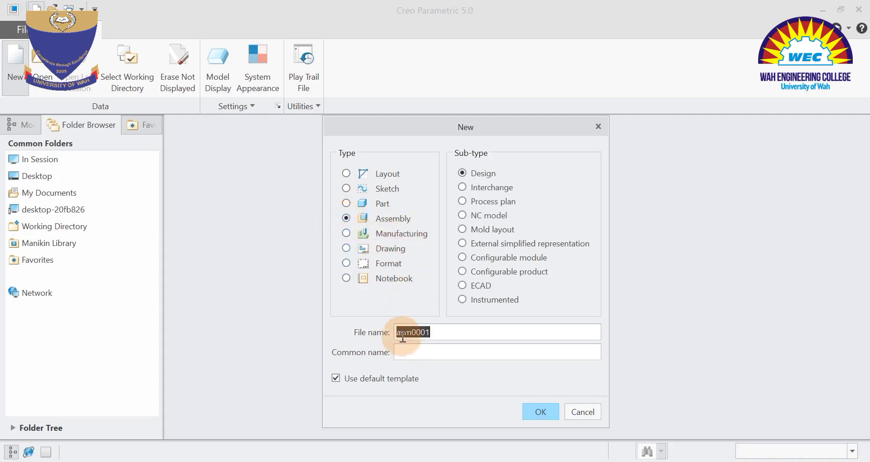
{"action": "left_click", "coordinate": [346, 233]}
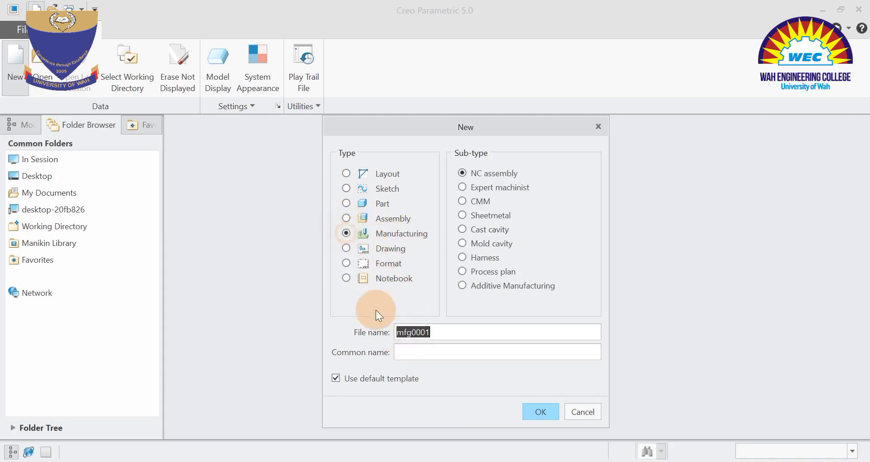
{"action": "left_click", "coordinate": [346, 248]}
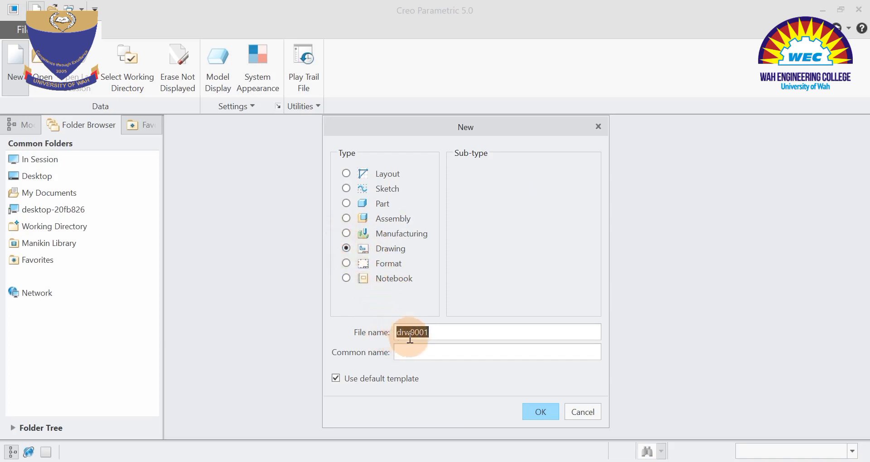
{"action": "left_click", "coordinate": [347, 263]}
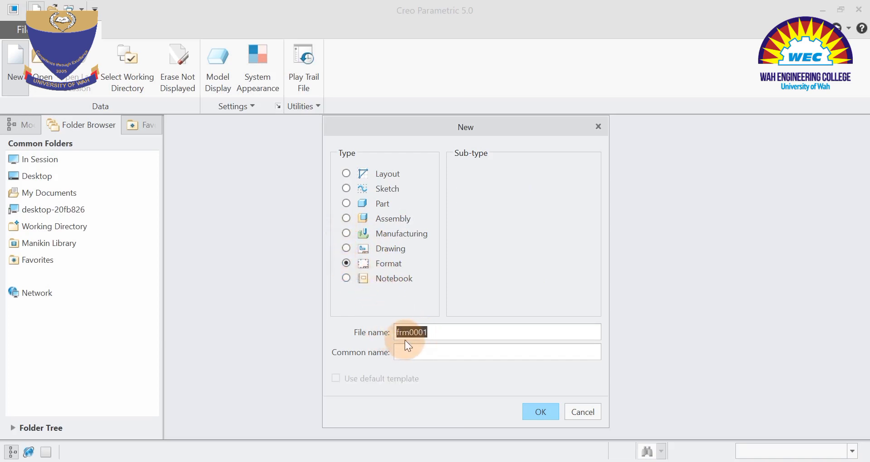
{"action": "left_click", "coordinate": [347, 279]}
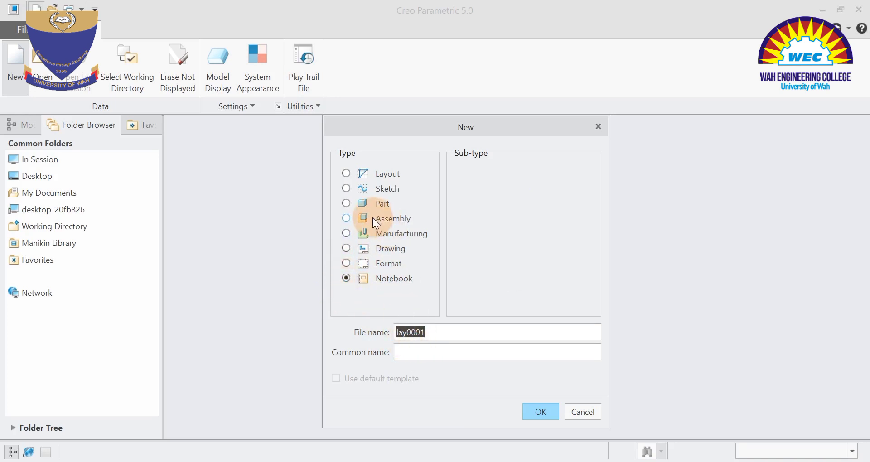
{"action": "left_click", "coordinate": [349, 189]}
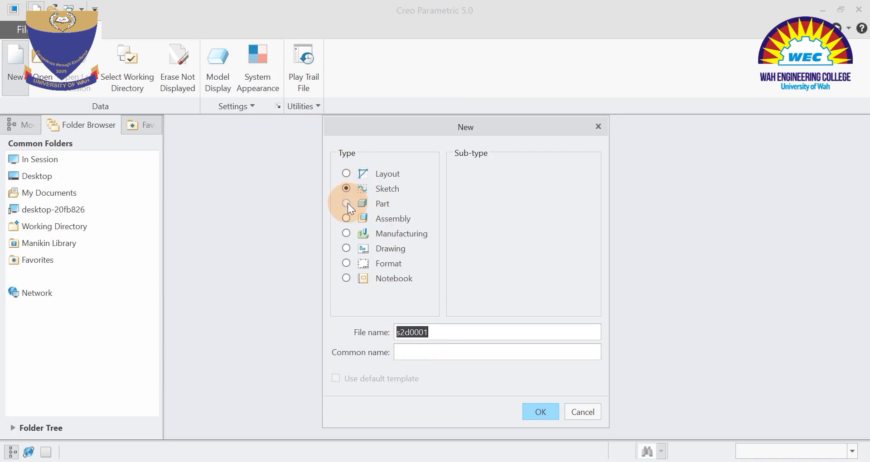
Create a new Part of sub-type Solid, keeping the suggested file name and the default template.
{"action": "left_click", "coordinate": [347, 204]}
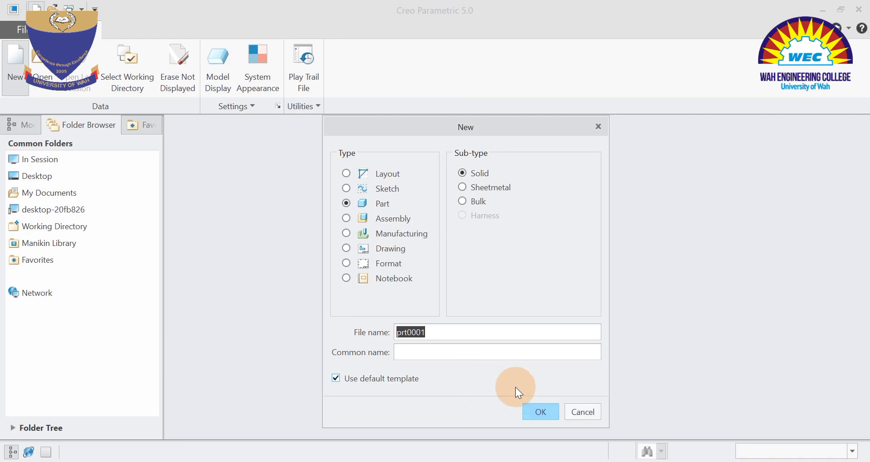
{"action": "left_click", "coordinate": [536, 412]}
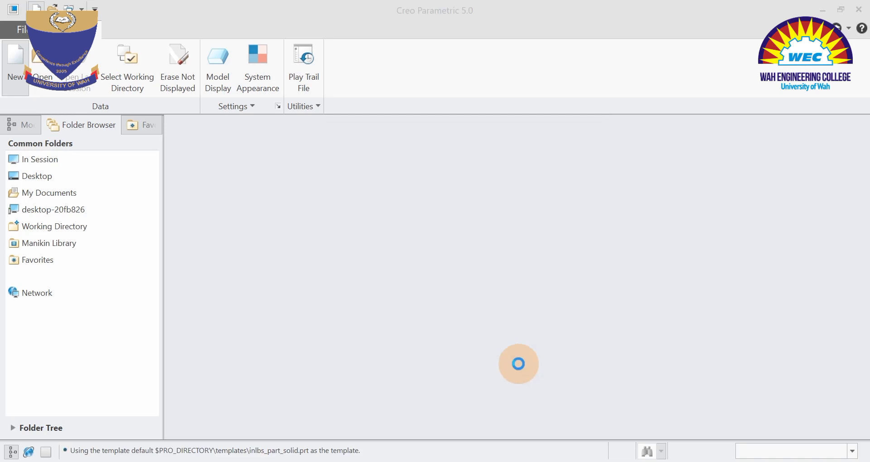